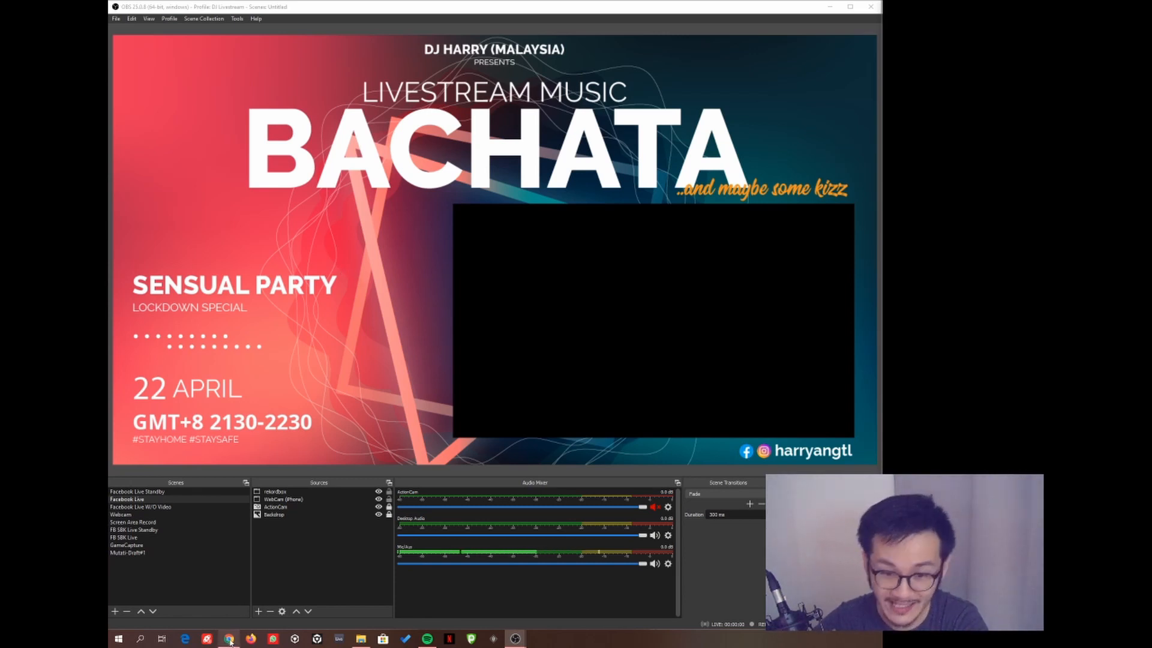
# - Open the spectralizer v1.2 forum page in Chrome and follow Go to download to GitHub
pyautogui.moveTo(230, 640)
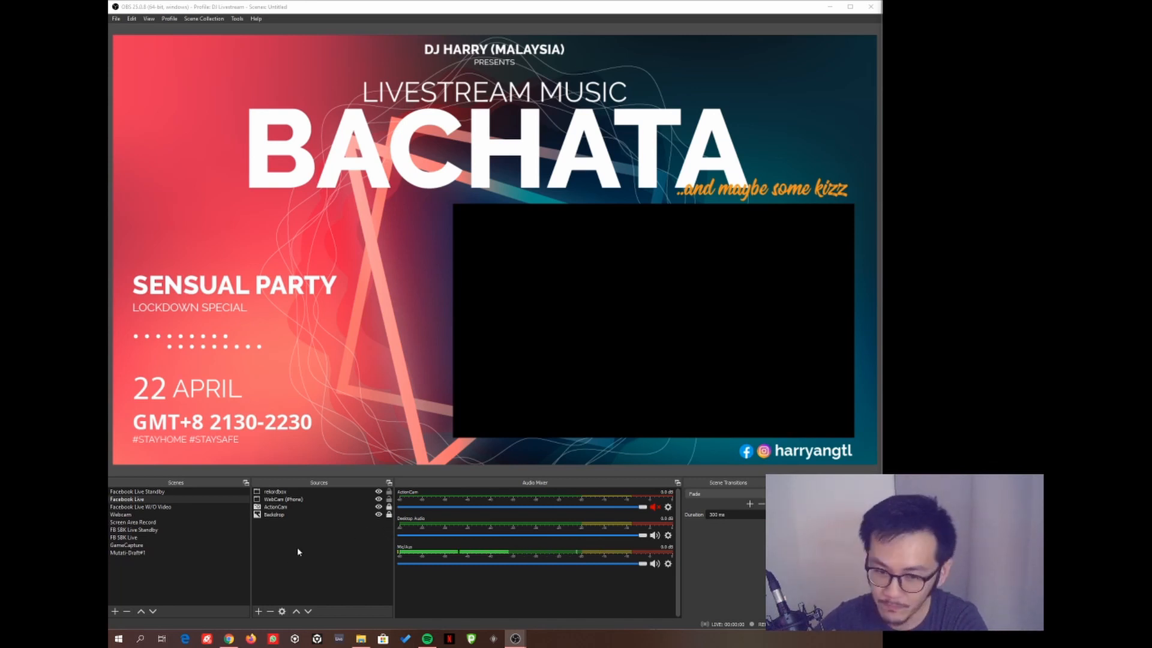
pyautogui.click(230, 640)
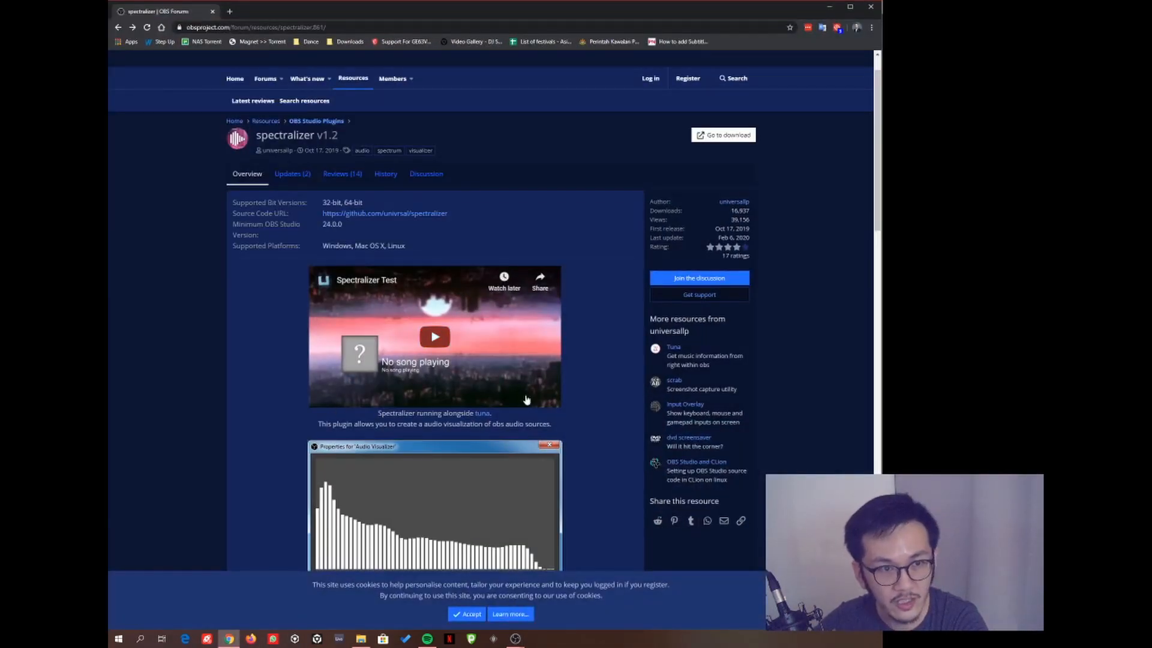
pyautogui.click(332, 27)
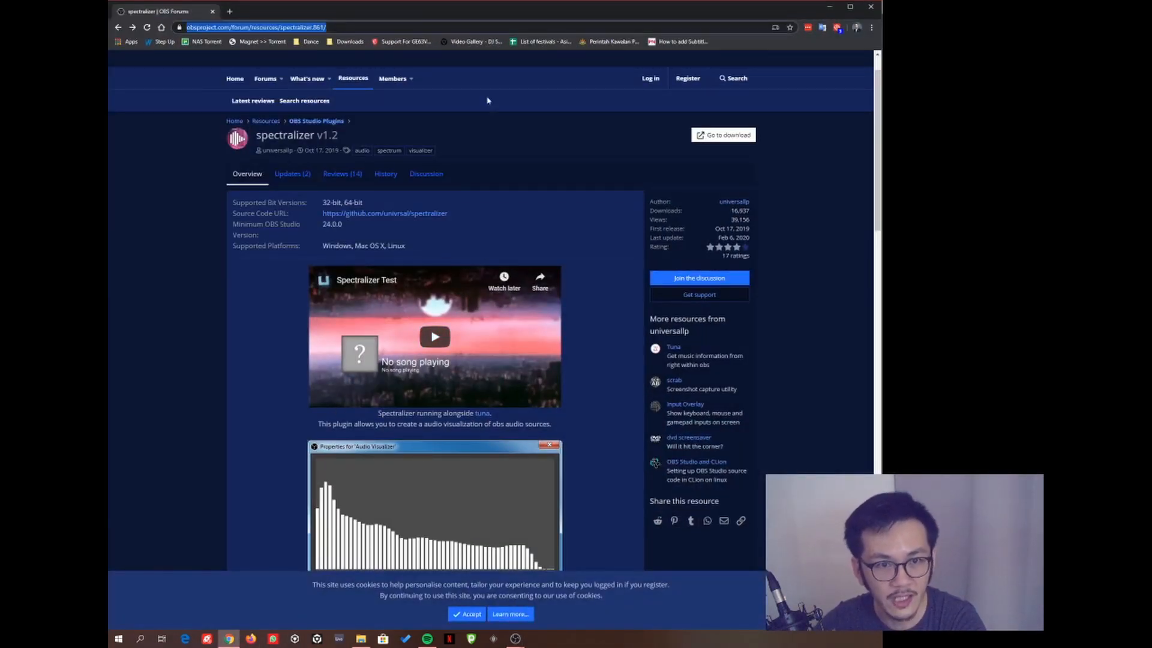
pyautogui.click(572, 220)
pyautogui.click(348, 25)
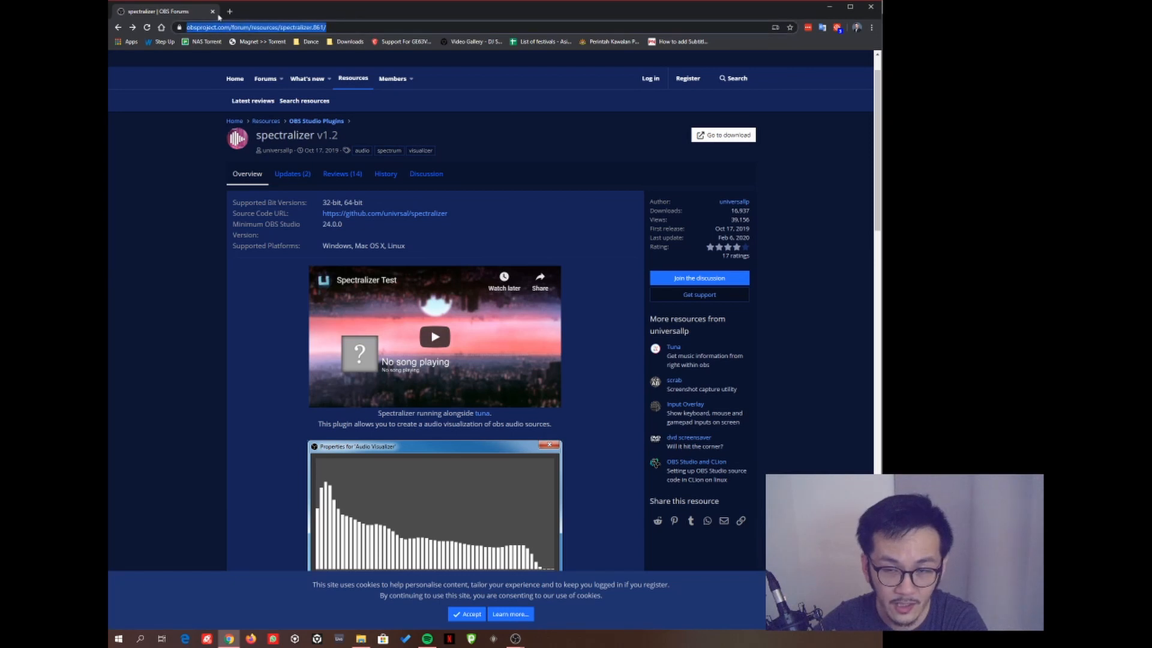
pyautogui.click(564, 220)
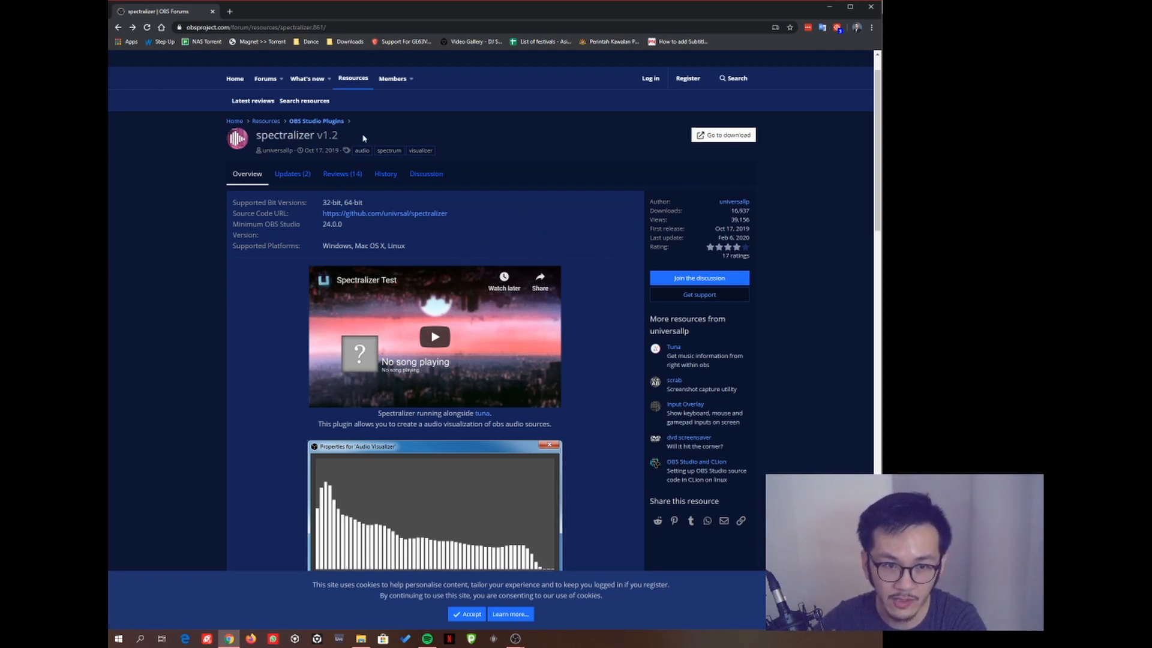
pyautogui.scroll(-3, 571, 354)
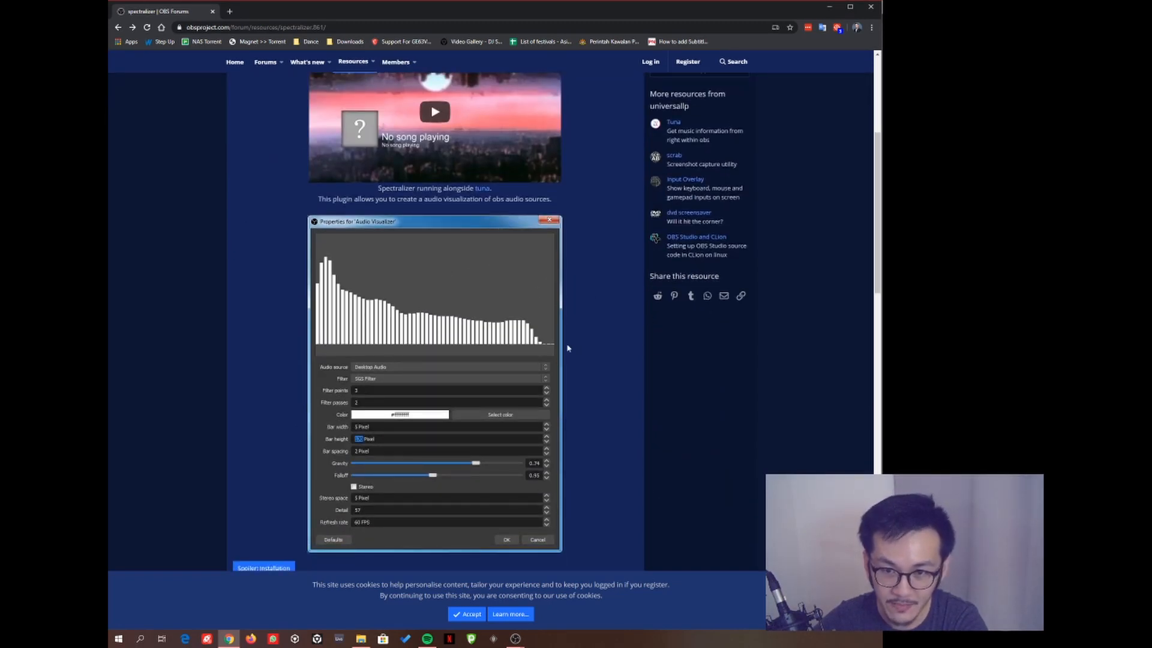
pyautogui.scroll(5, 581, 360)
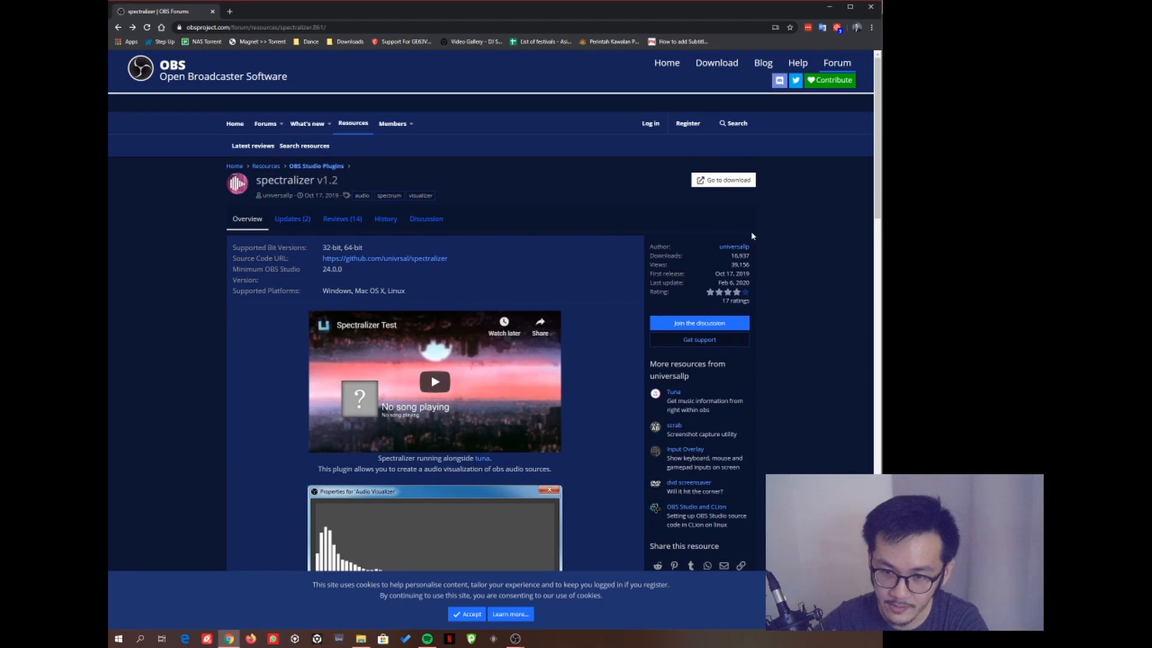
pyautogui.click(726, 179)
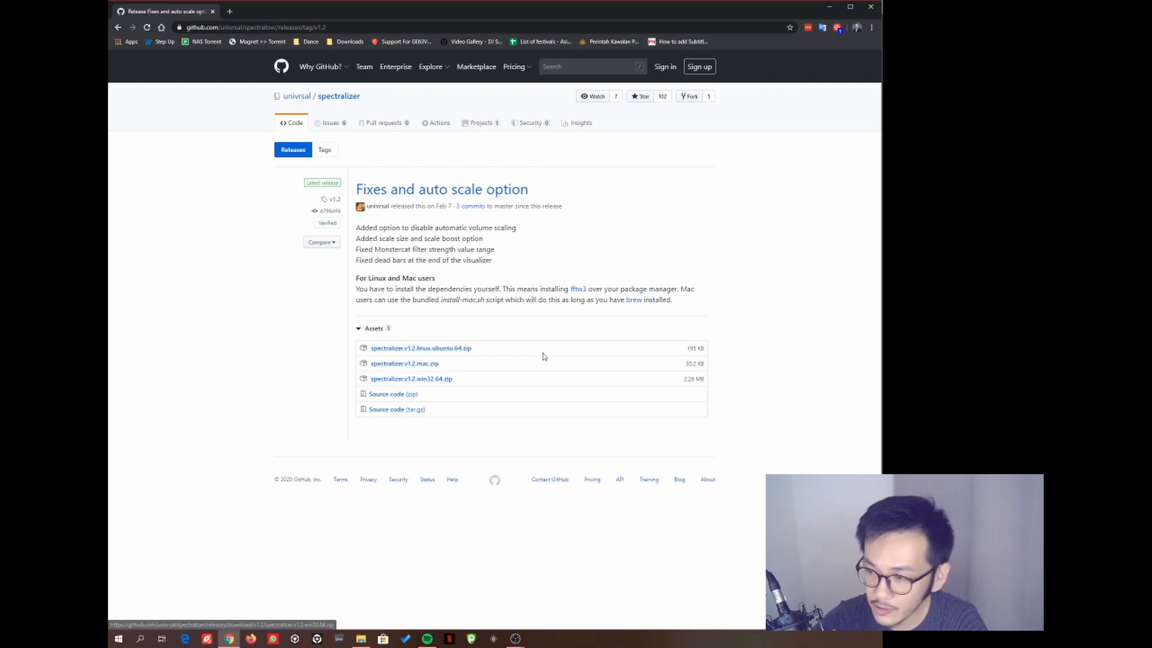
# - Download spectralizer.v1.2.win32.64.zip and open it from Chrome's download shelf
pyautogui.click(437, 383)
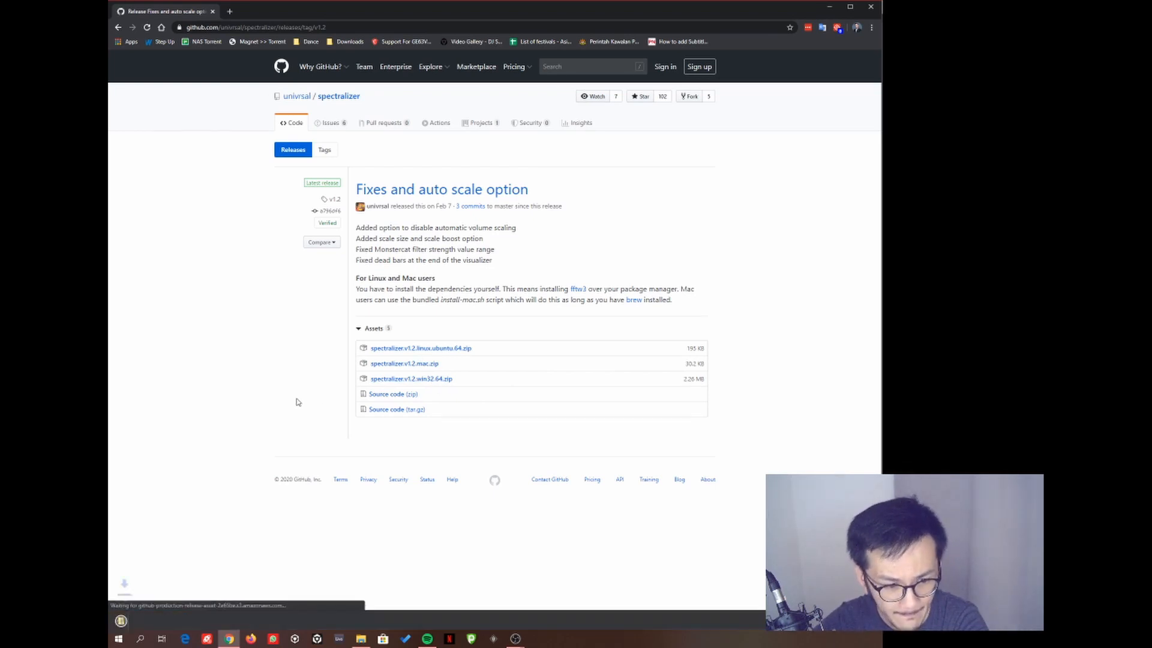
pyautogui.click(171, 620)
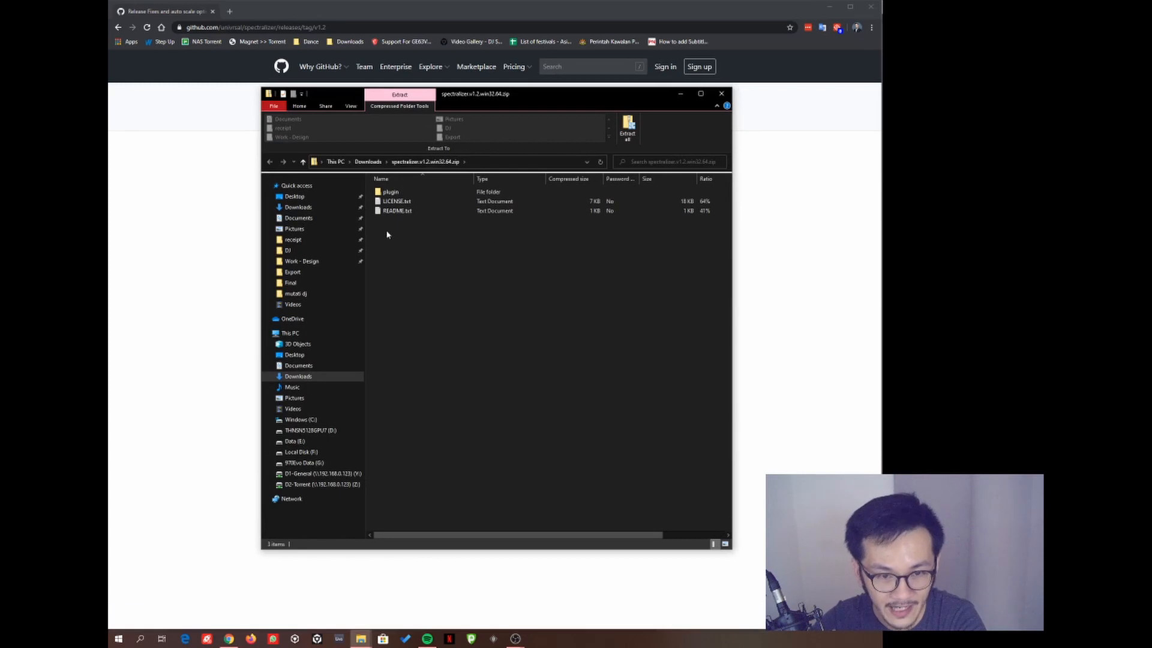
# - Copy the data and obs-plugins folders from the zip's plugin folder
pyautogui.moveTo(416, 227); pyautogui.dragTo(387, 191)
pyautogui.click(414, 231)
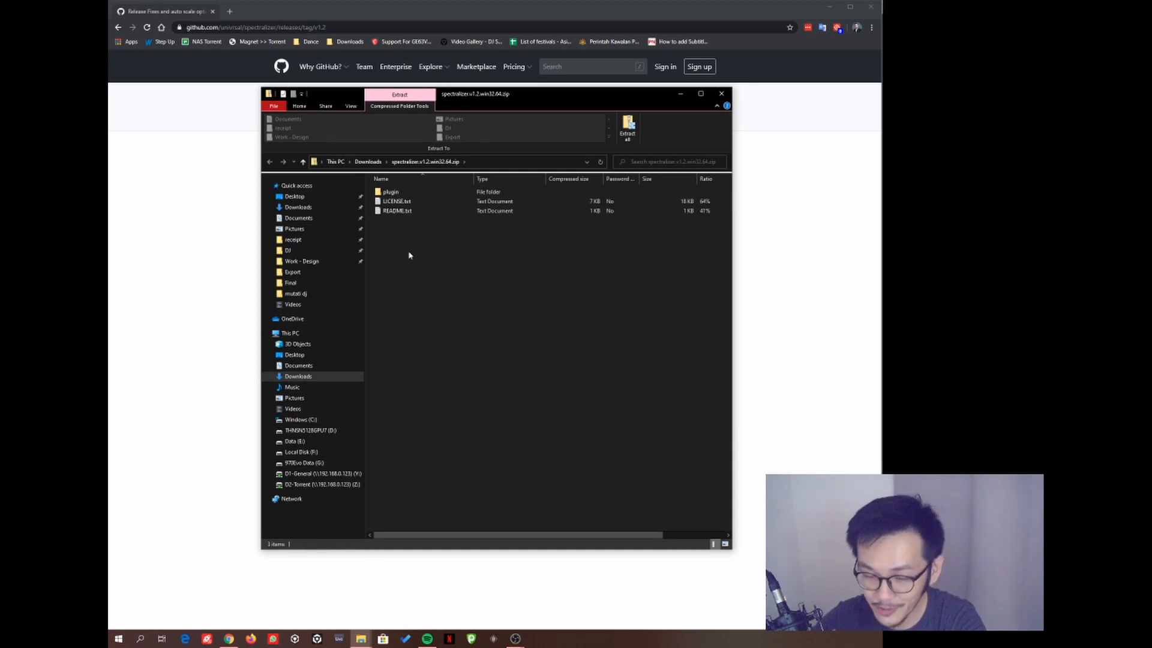
pyautogui.doubleClick(391, 192)
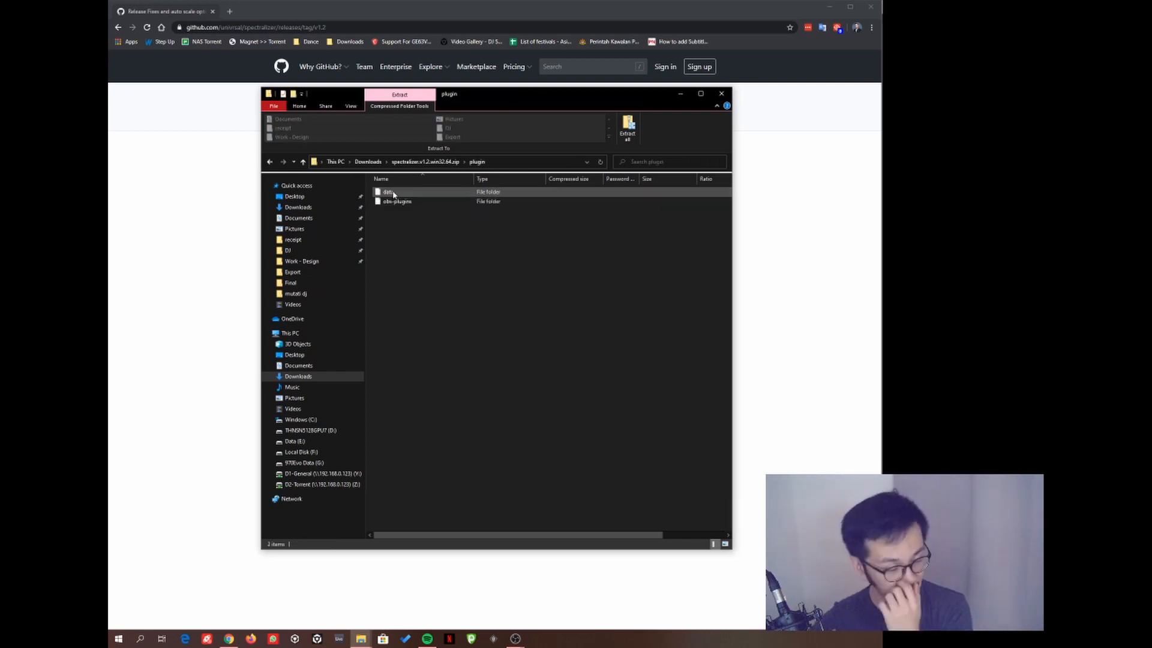
pyautogui.moveTo(426, 226); pyautogui.dragTo(385, 190)
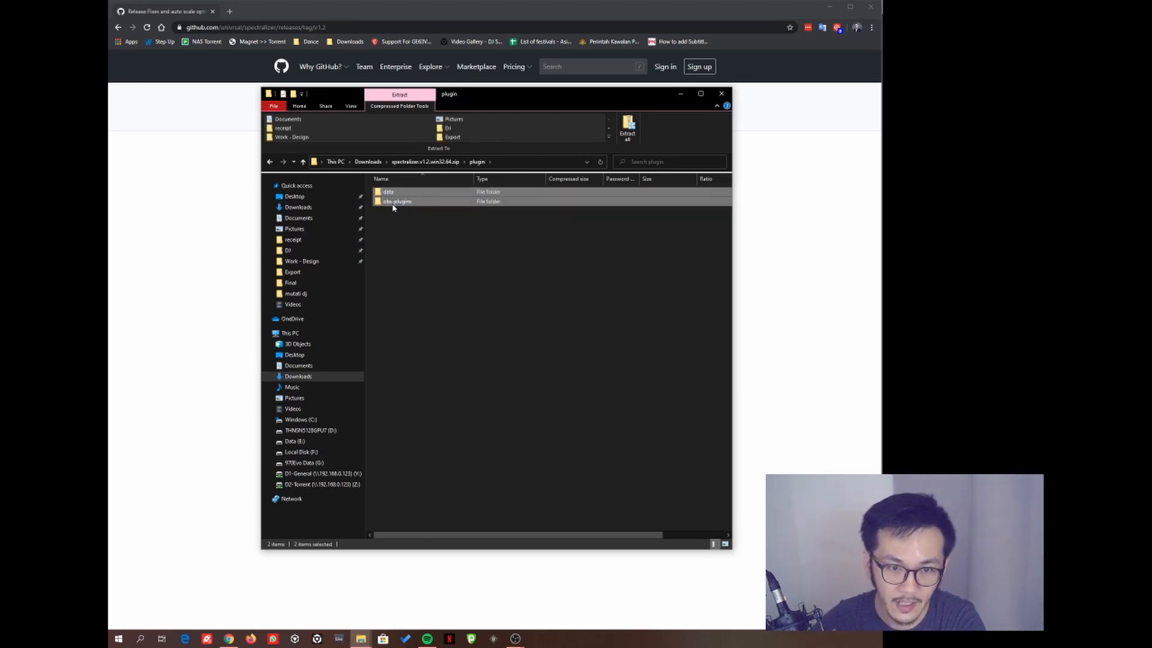
pyautogui.rightClick(406, 201)
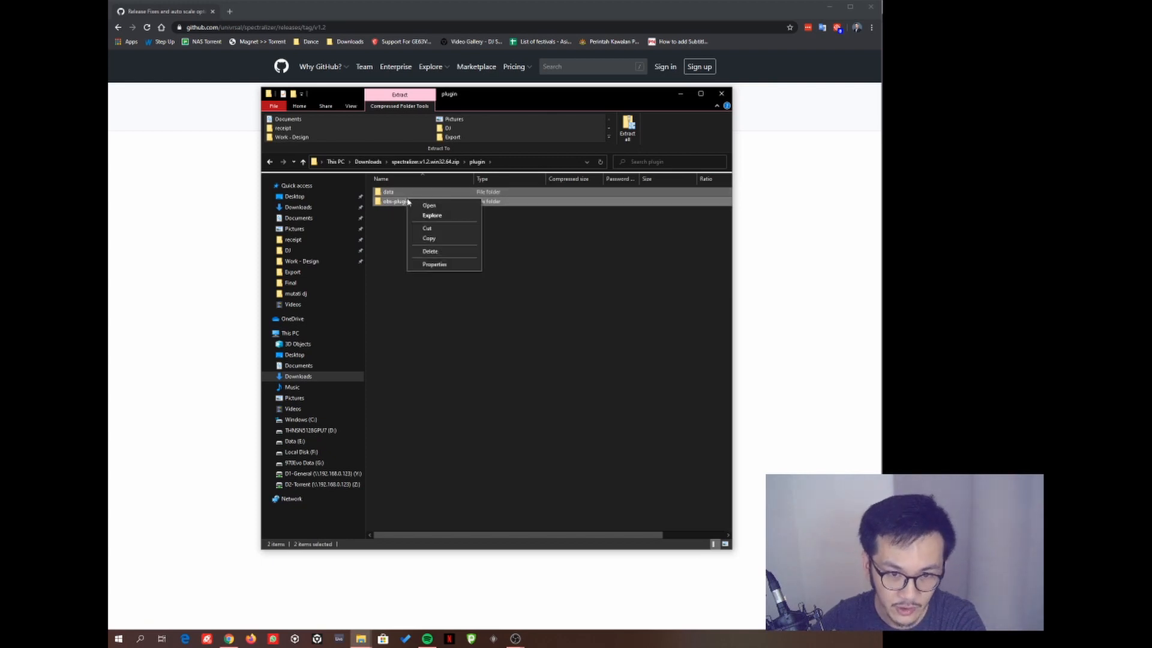
pyautogui.click(427, 238)
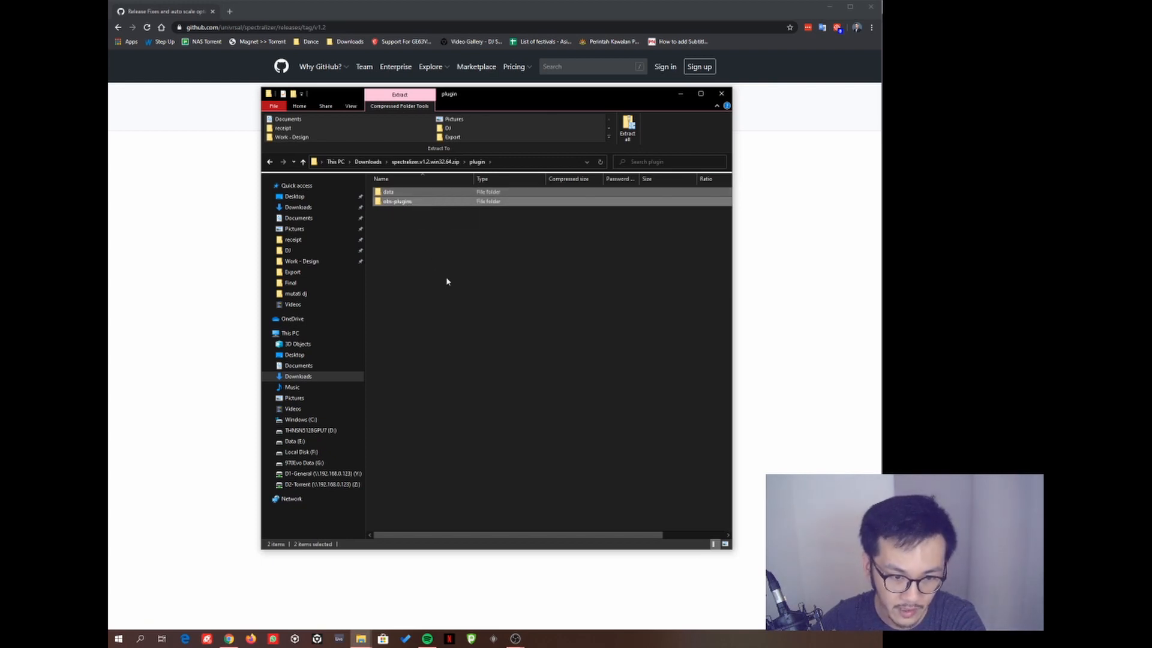
# - Paste data and obs-plugins into C:\Program Files\obs-studio, dismissing the replace-or-skip prompt
pyautogui.click(306, 421)
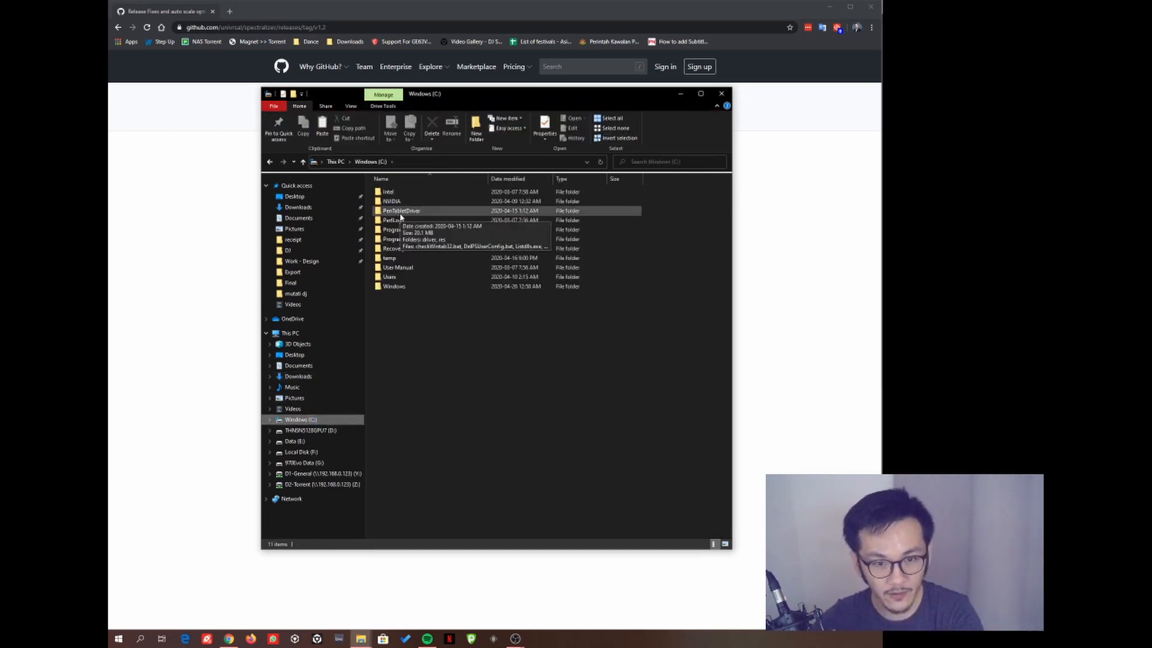
pyautogui.doubleClick(400, 230)
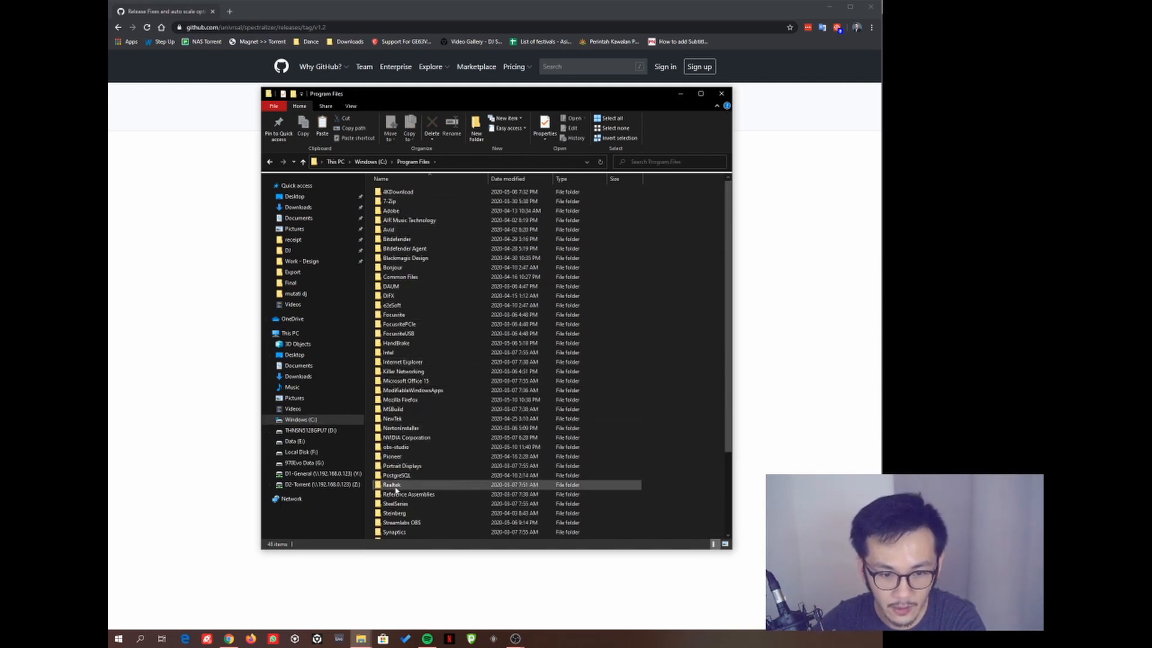
pyautogui.doubleClick(406, 446)
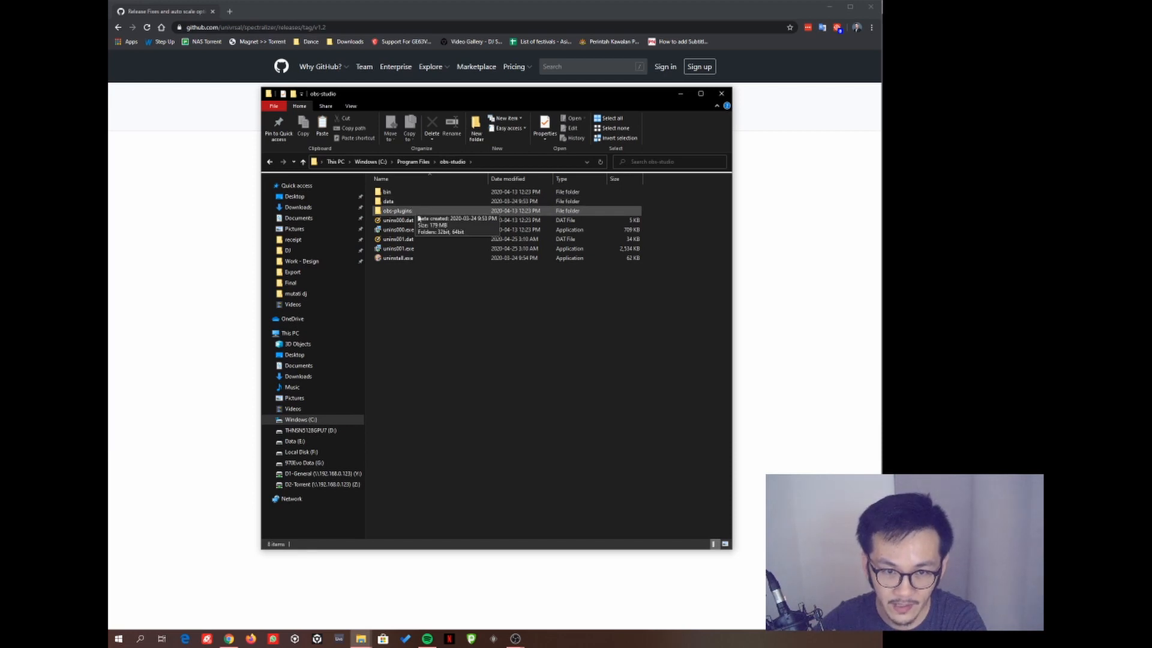
pyautogui.rightClick(427, 280)
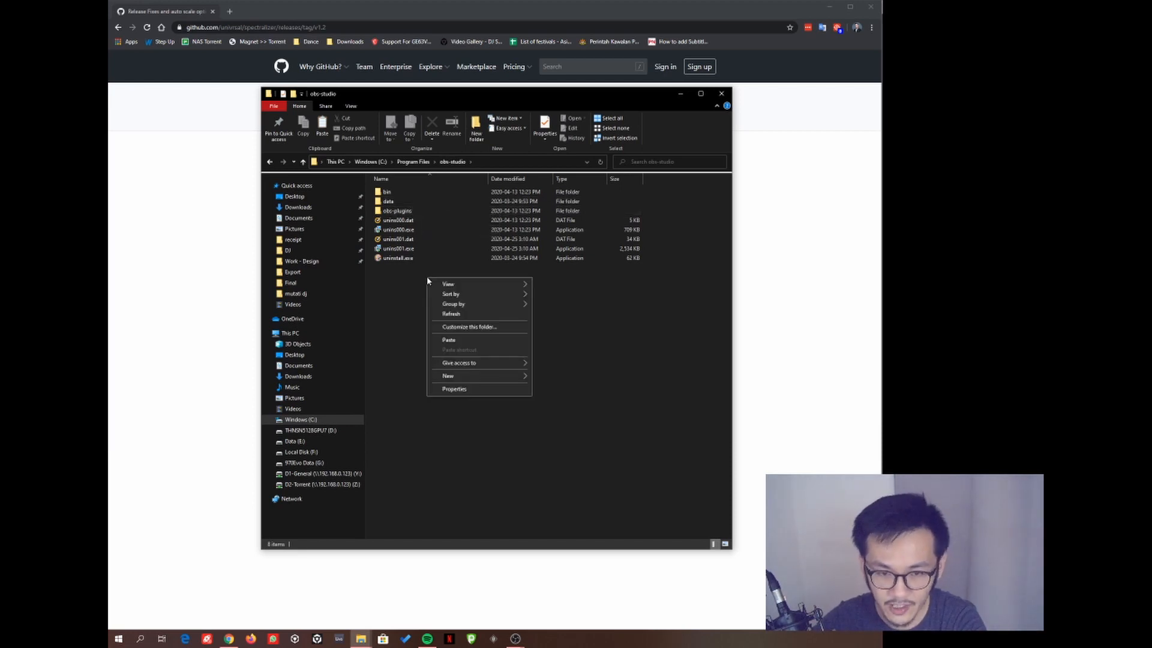
pyautogui.click(448, 340)
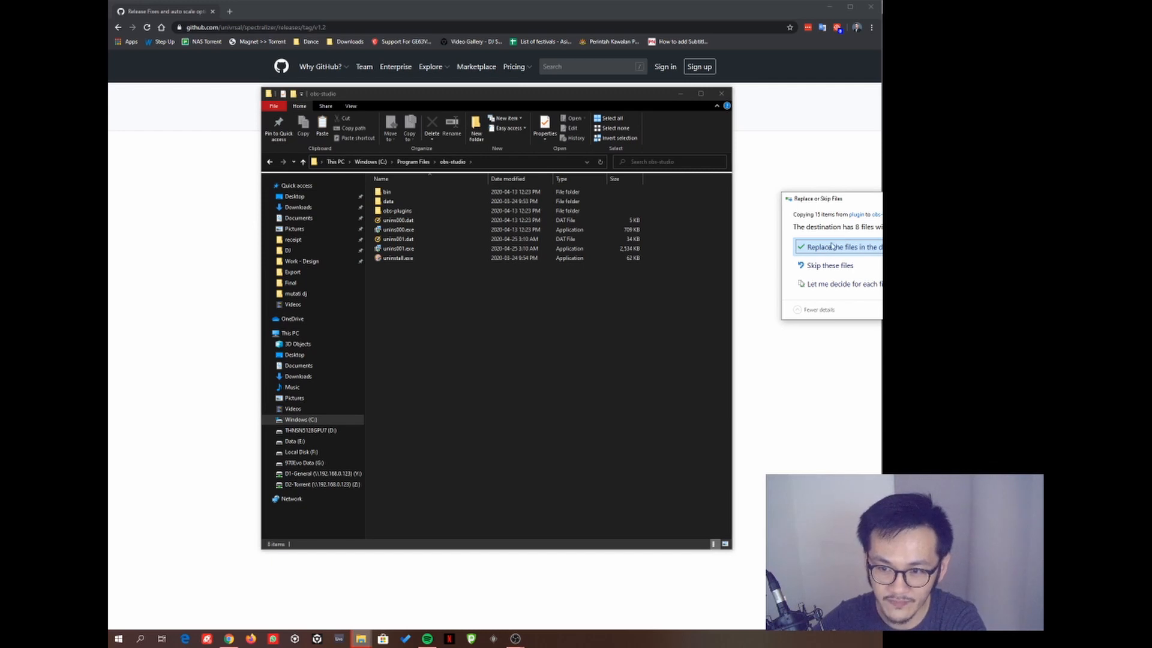
pyautogui.moveTo(853, 203); pyautogui.dragTo(652, 246)
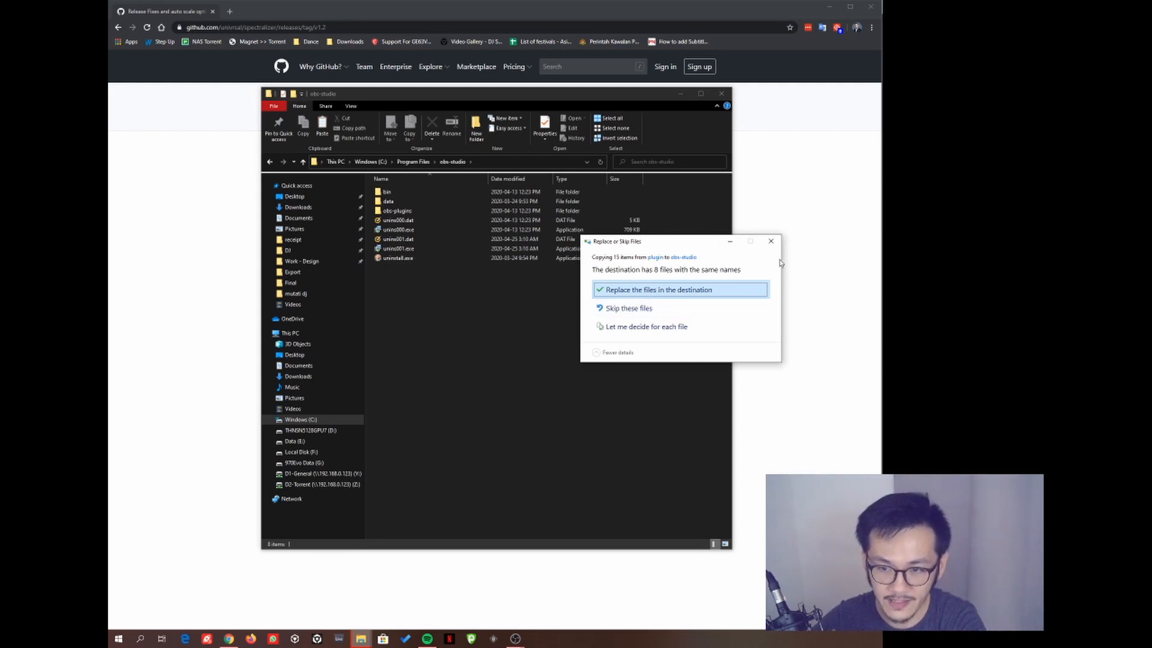
pyautogui.click(771, 241)
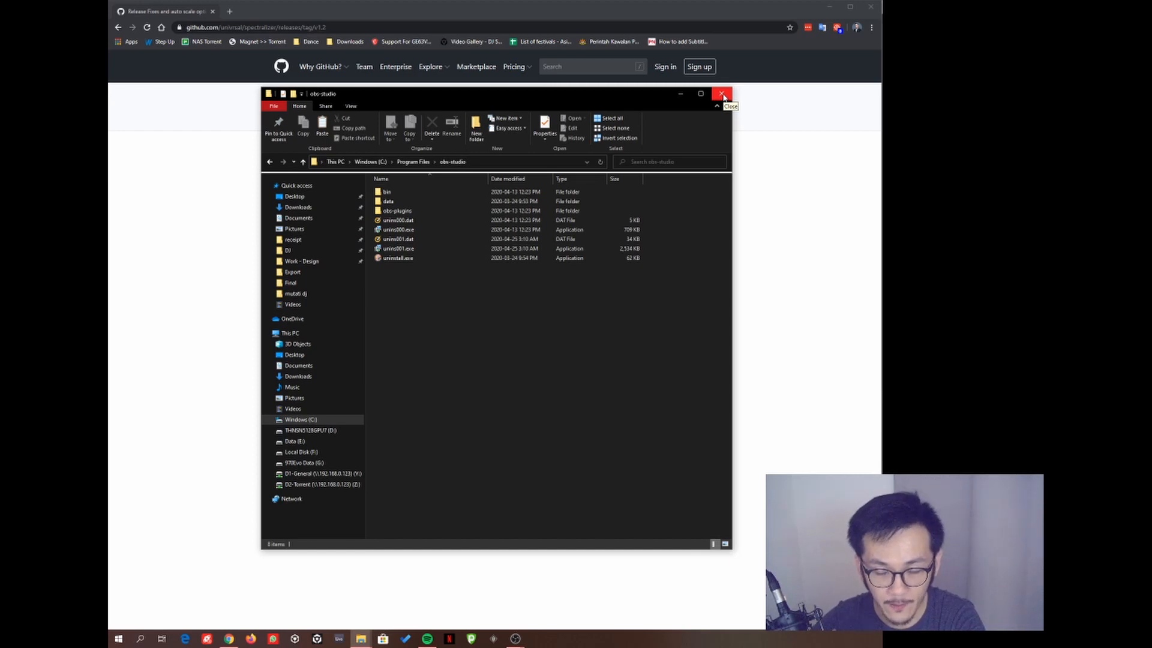
pyautogui.click(723, 95)
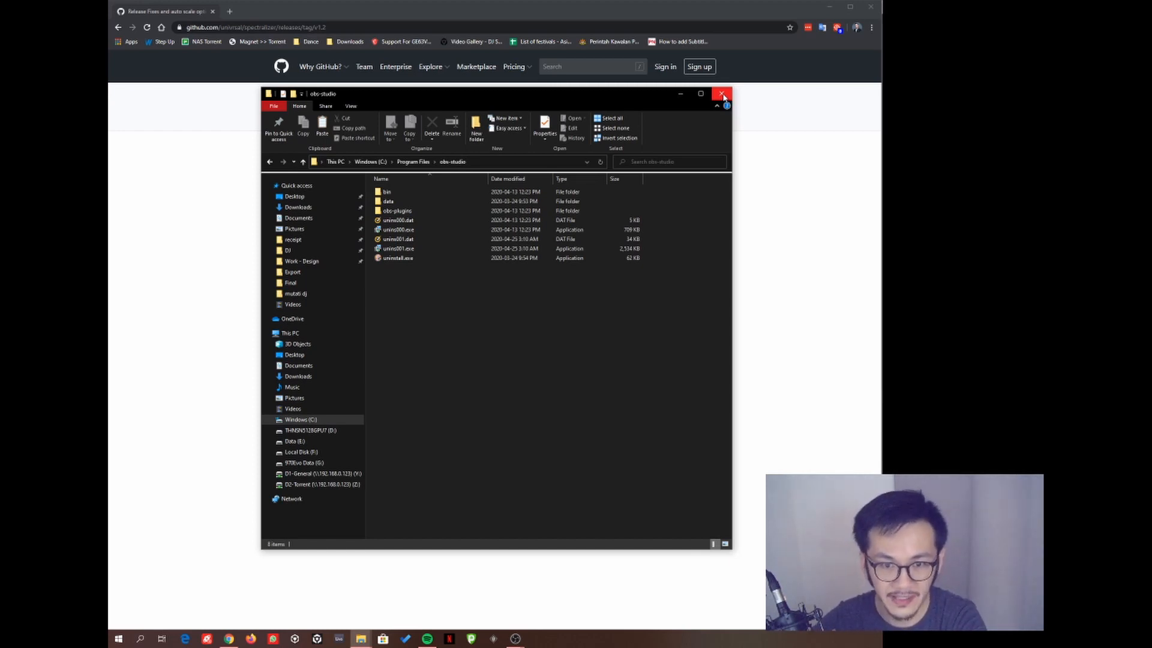
# - Close Explorer, minimize Chrome, and add an Audio Visualizer source named 'Visualizer'
pyautogui.click(721, 94)
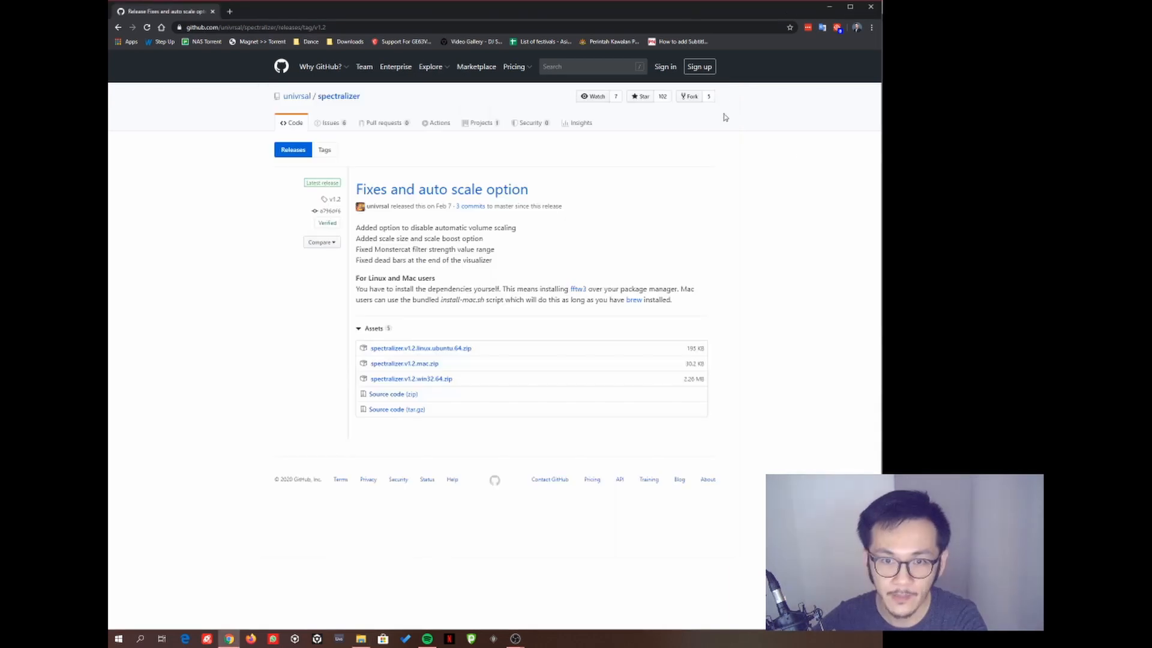
pyautogui.click(834, 12)
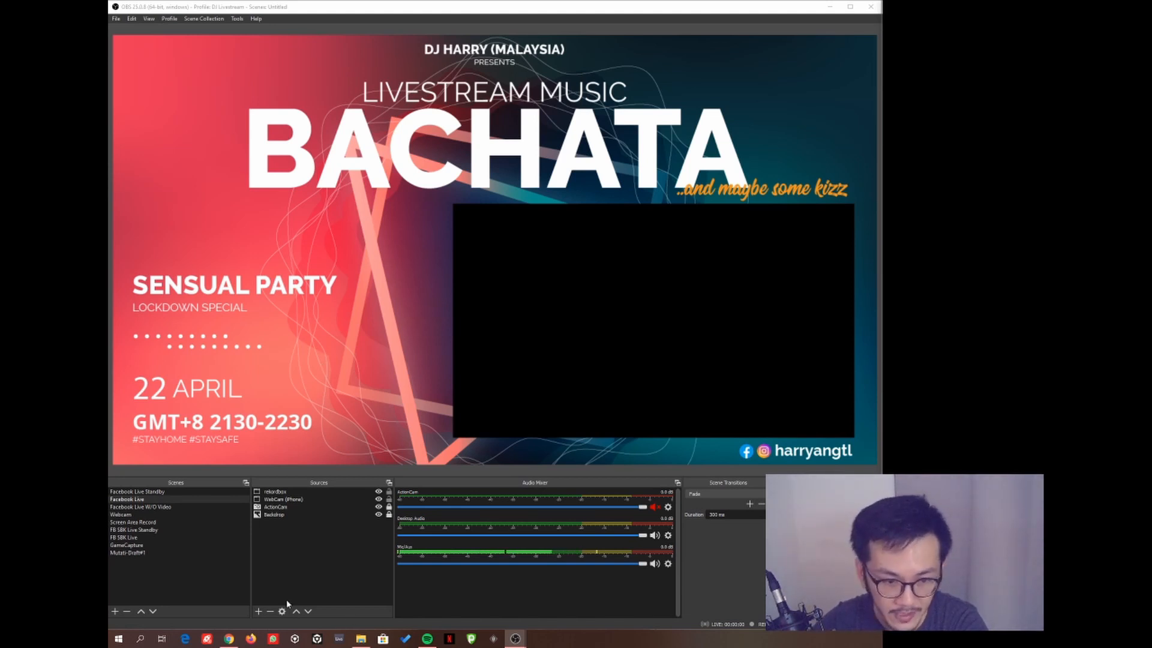
pyautogui.click(259, 612)
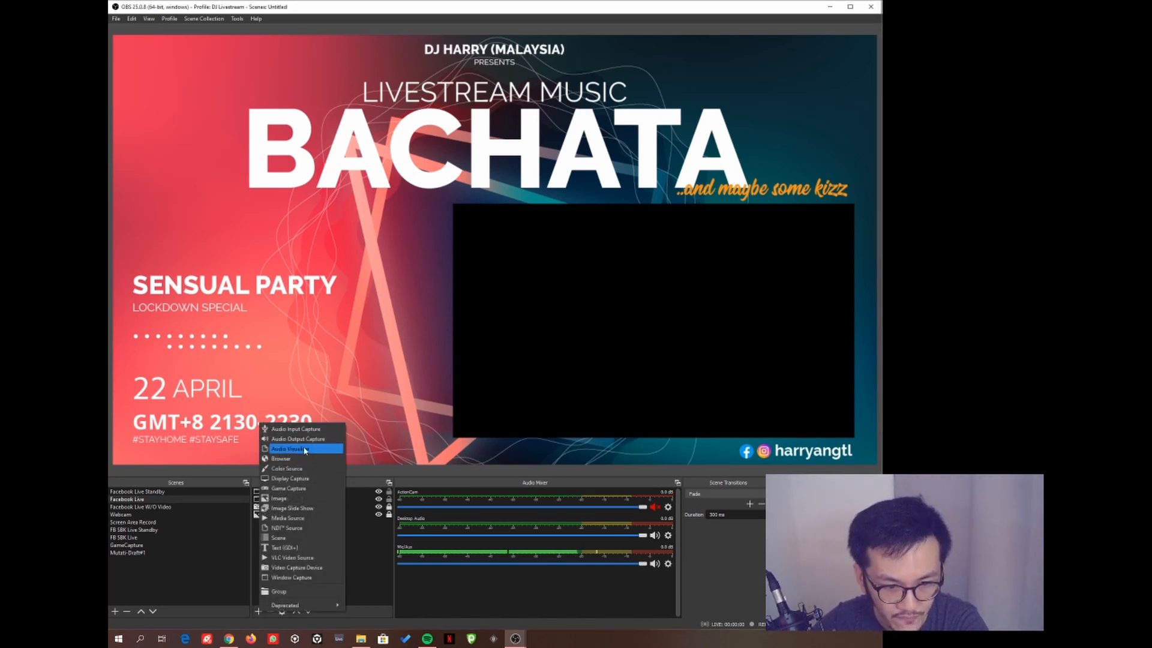
pyautogui.click(257, 580)
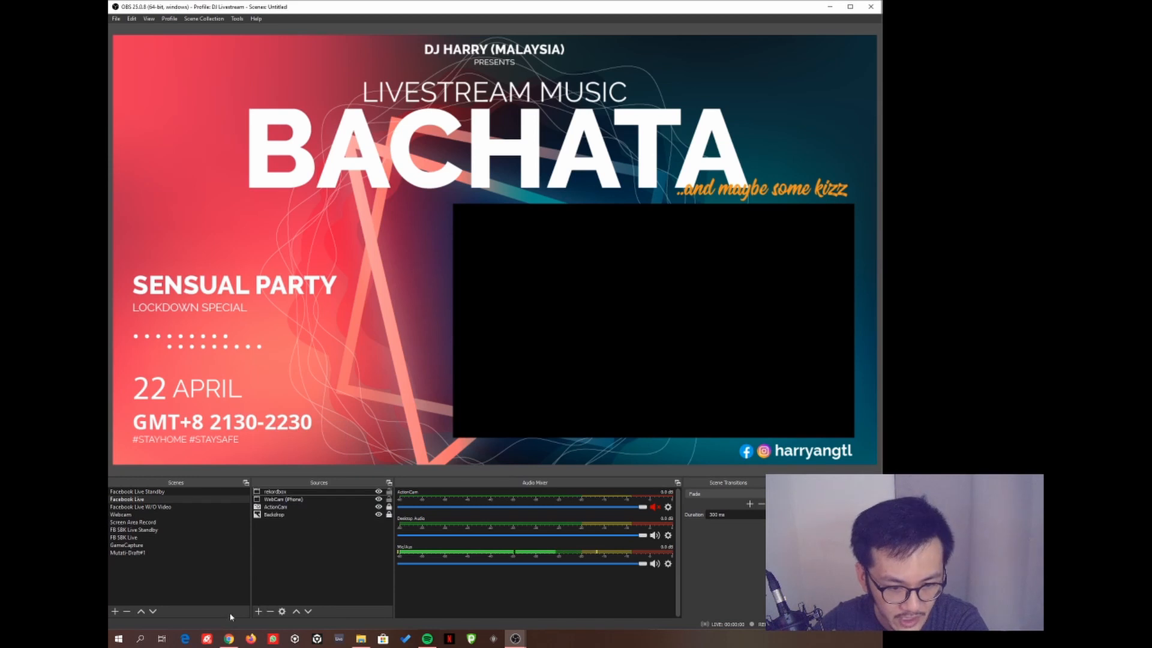
pyautogui.click(259, 611)
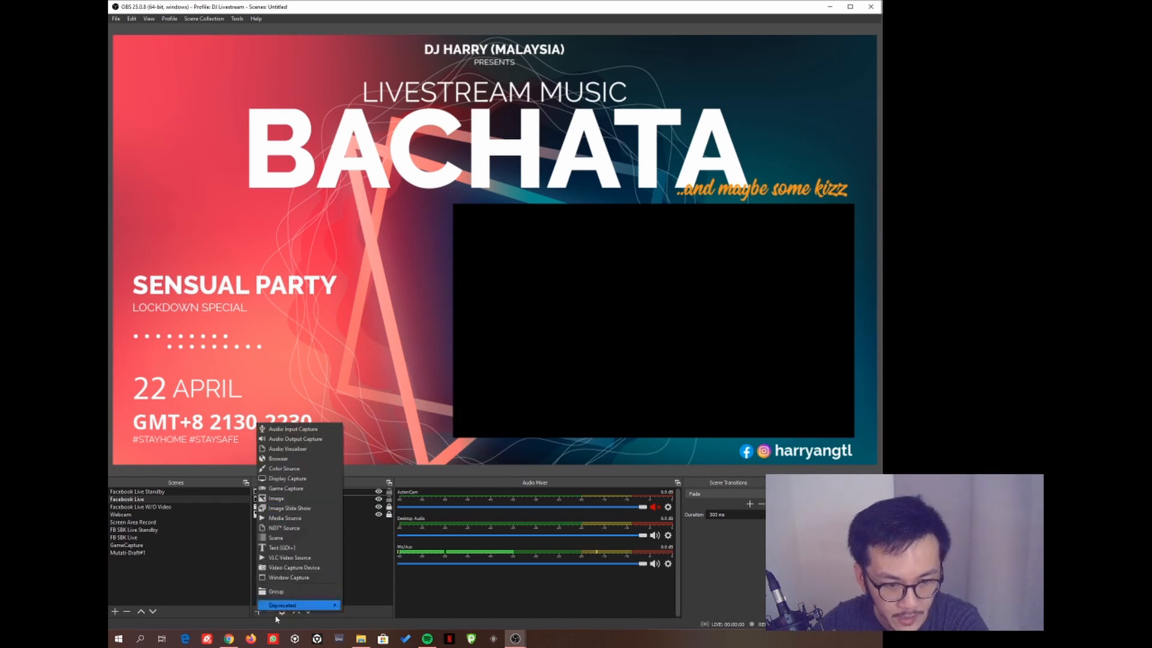
pyautogui.click(291, 451)
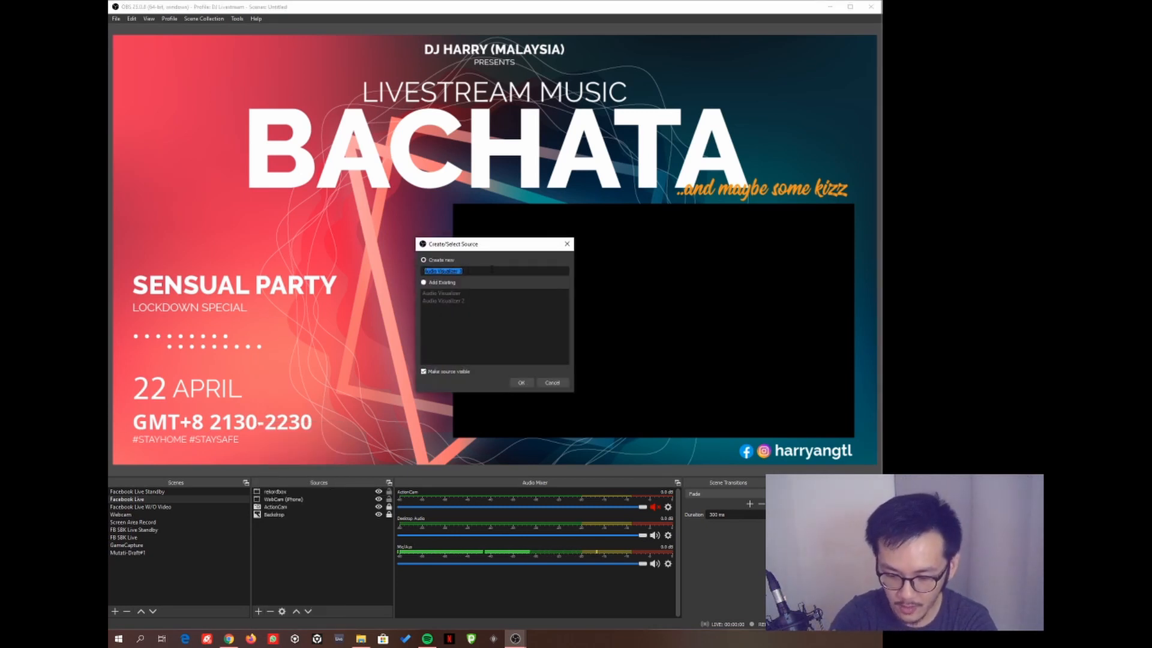
pyautogui.write('Visualize')
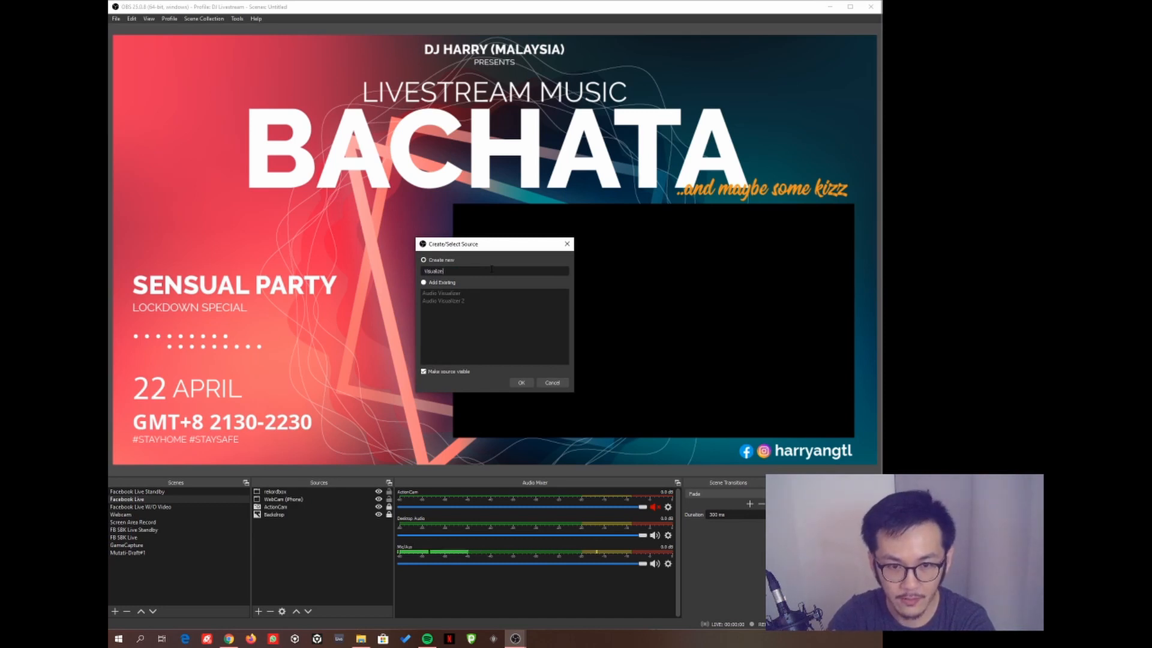
pyautogui.write('r')
pyautogui.press('Return')
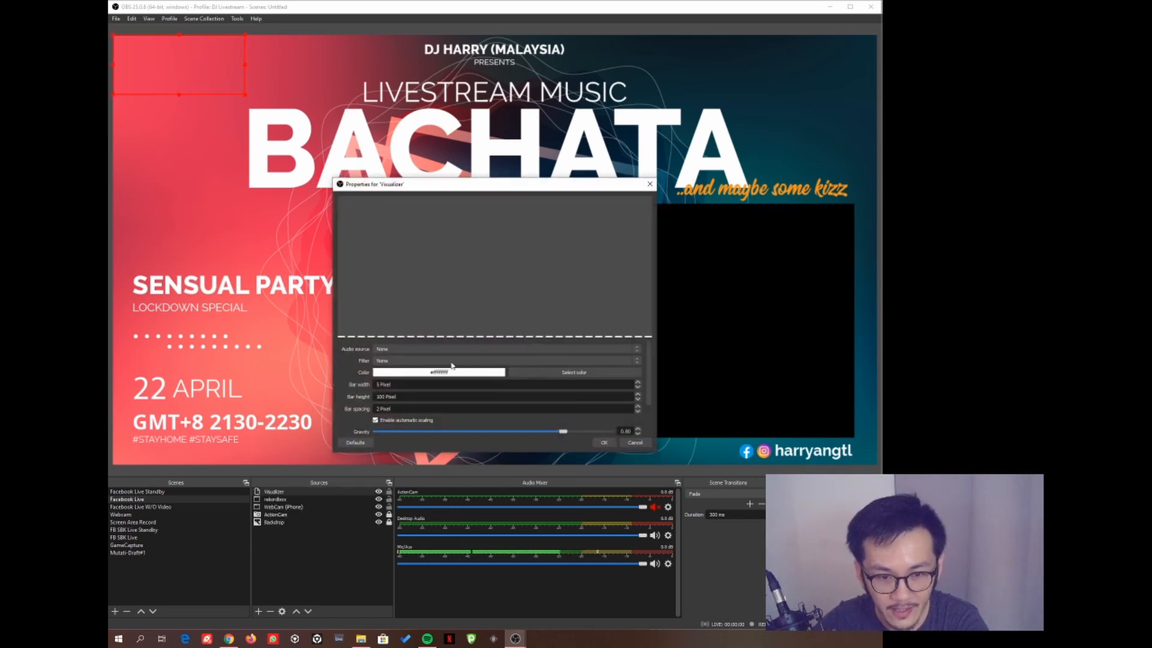
# - Enlarge the Visualizer properties, test Mic/Aux, then set the audio source to Desktop Audio
pyautogui.moveTo(543, 187); pyautogui.dragTo(565, 90)
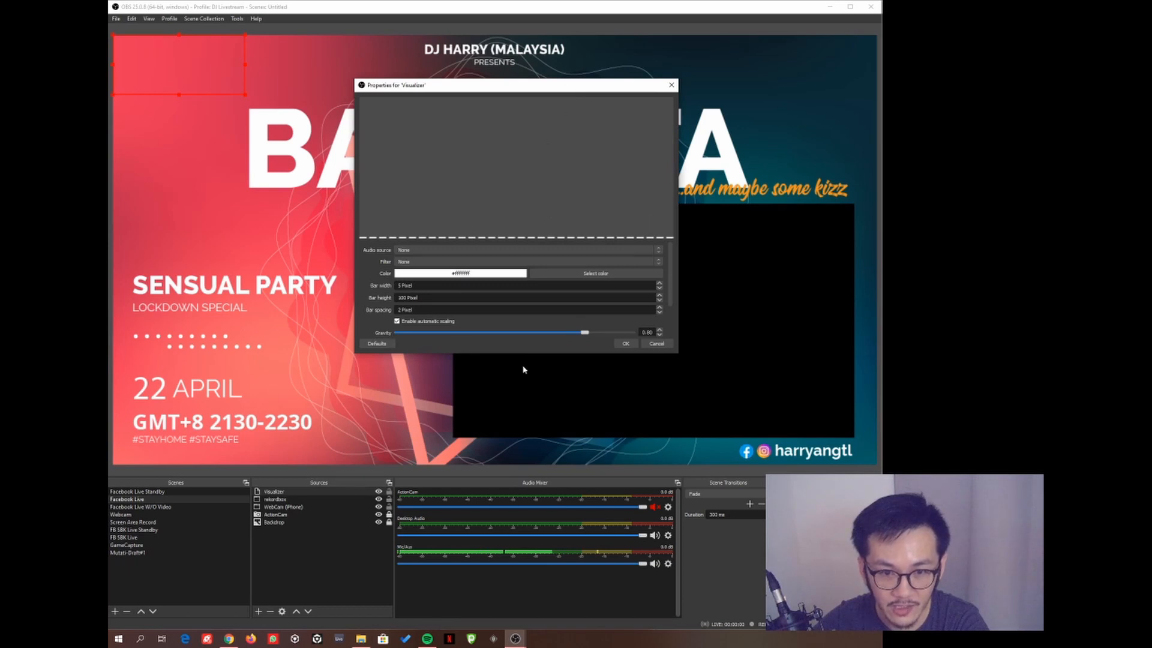
pyautogui.moveTo(525, 355); pyautogui.dragTo(507, 511)
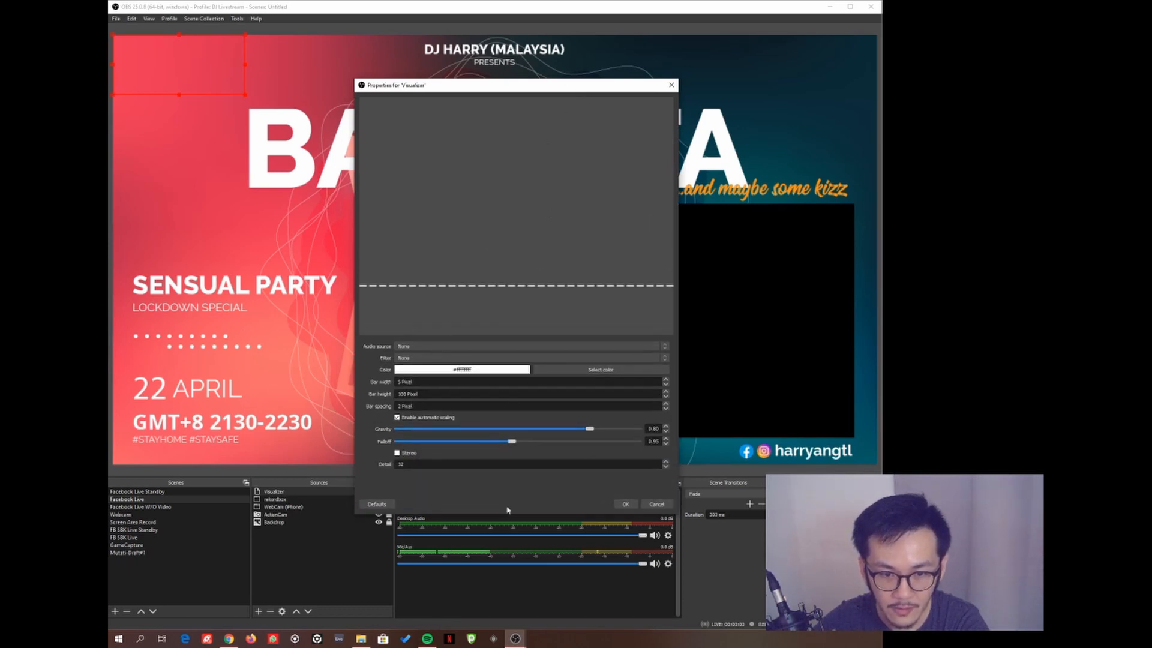
pyautogui.click(665, 348)
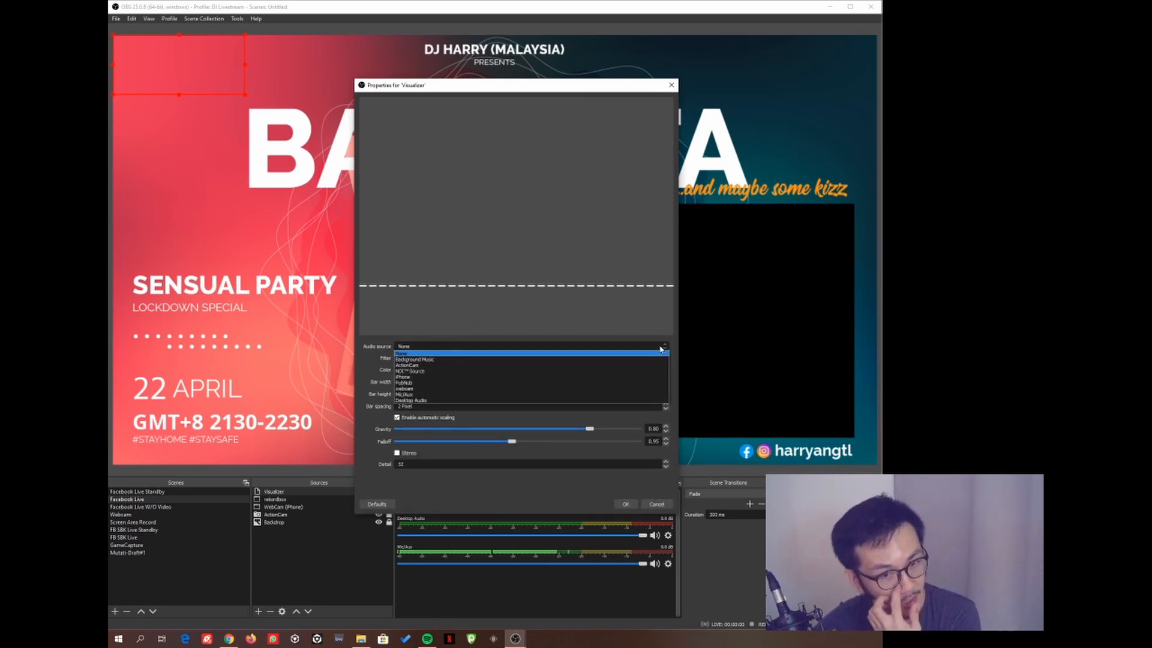
pyautogui.click(427, 400)
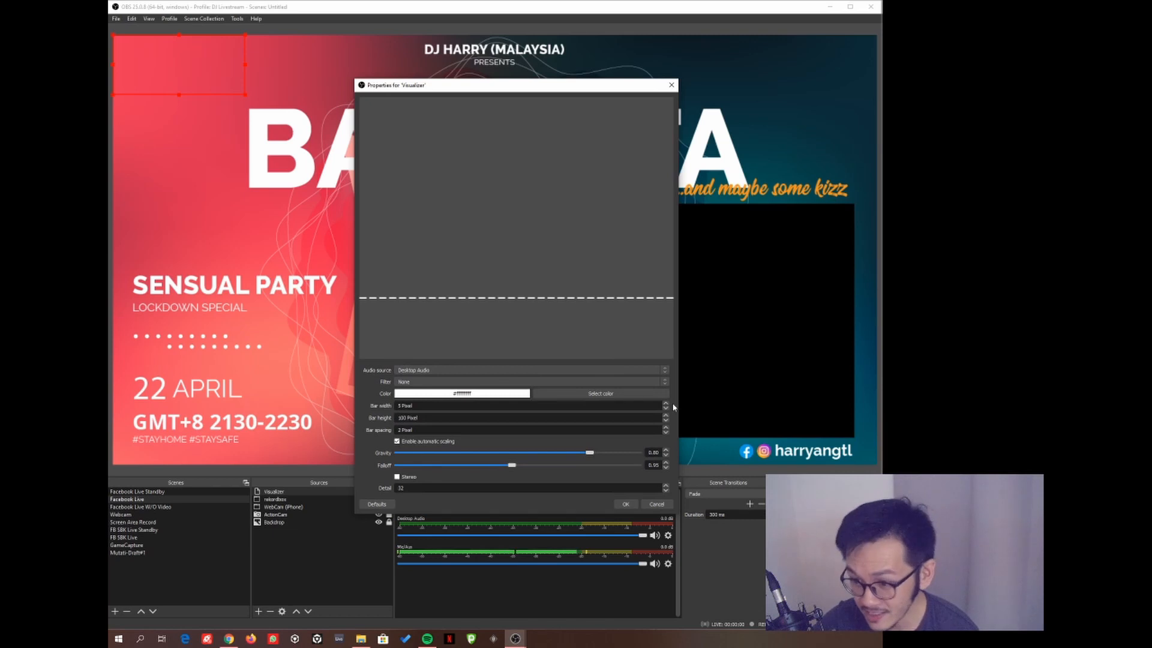
pyautogui.click(434, 372)
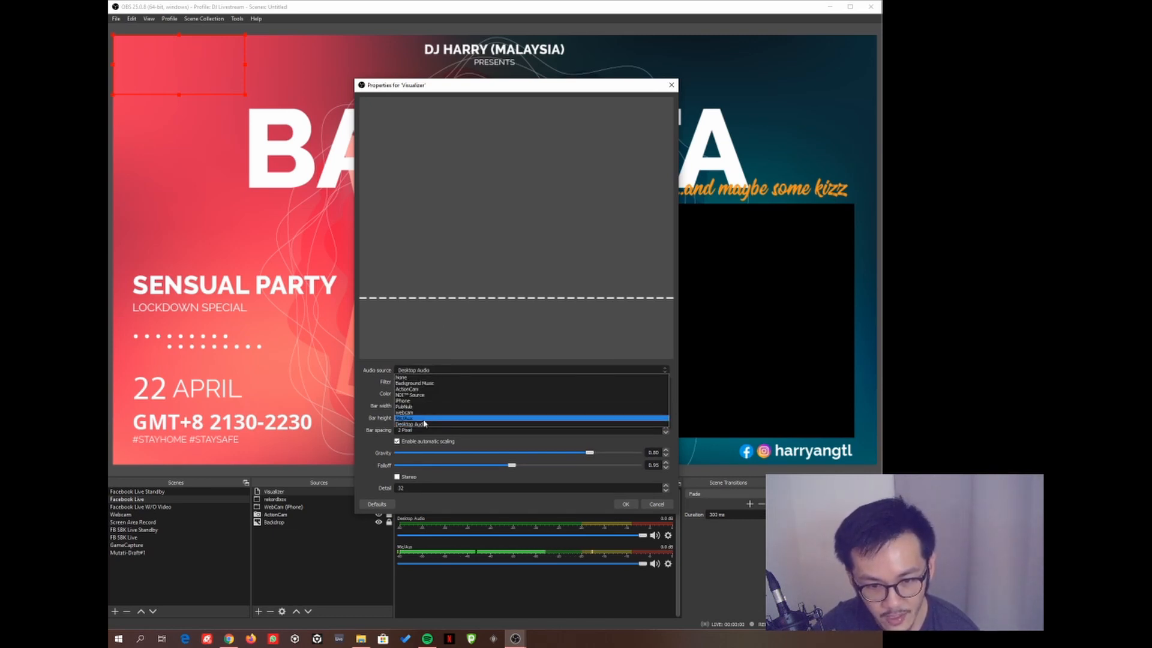
pyautogui.click(424, 418)
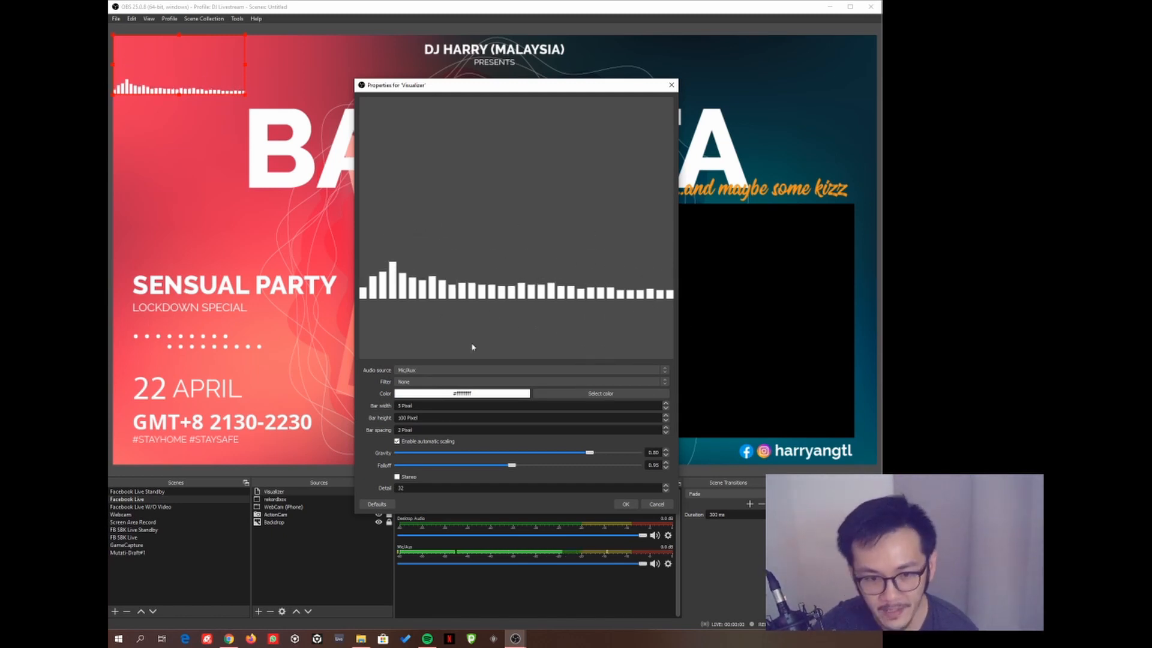
pyautogui.click(462, 369)
pyautogui.click(427, 423)
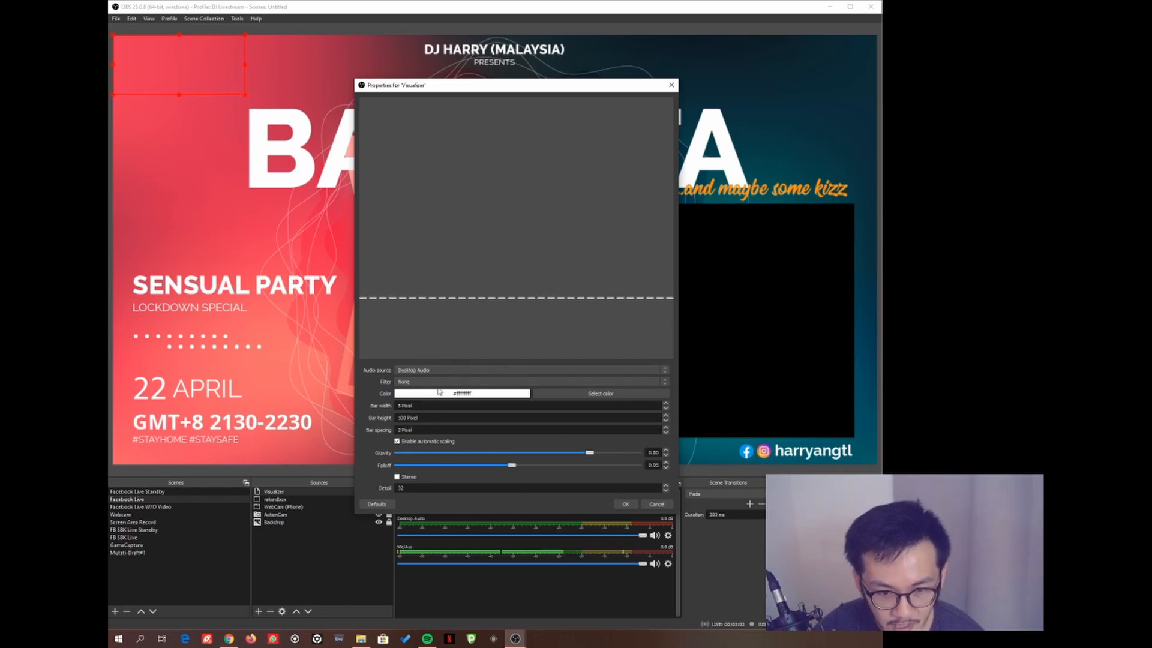
# - Try the colour picker, Stereo and Mic/Aux, then confirm Desktop Audio with Stereo off
pyautogui.click(579, 394)
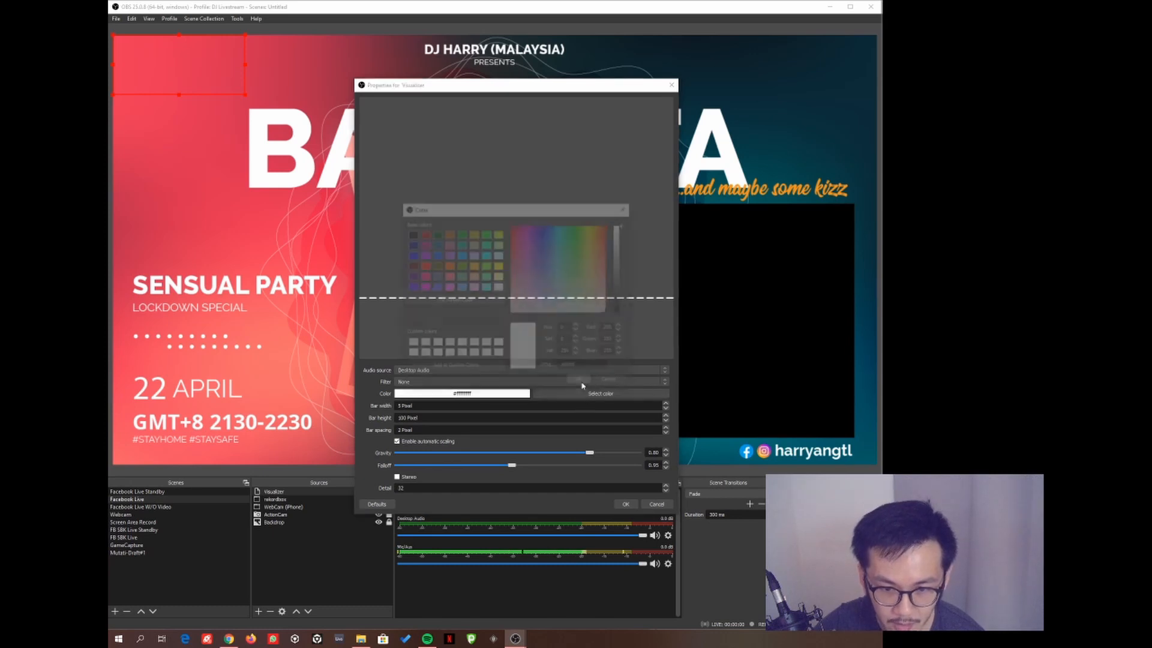
pyautogui.click(627, 207)
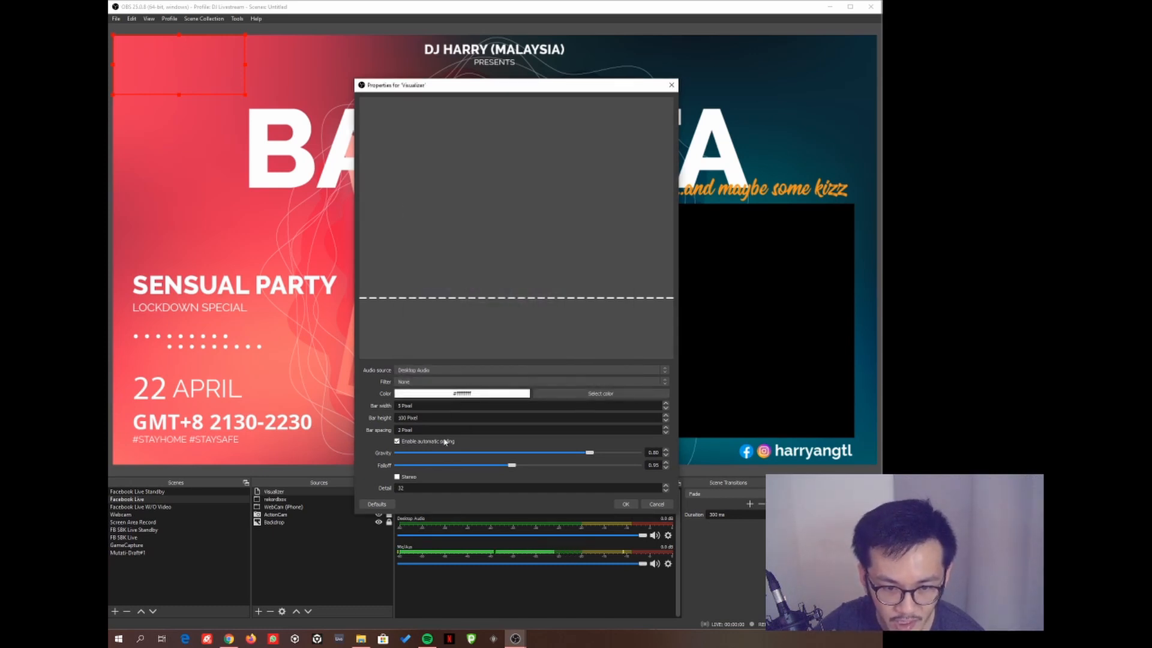
pyautogui.click(397, 477)
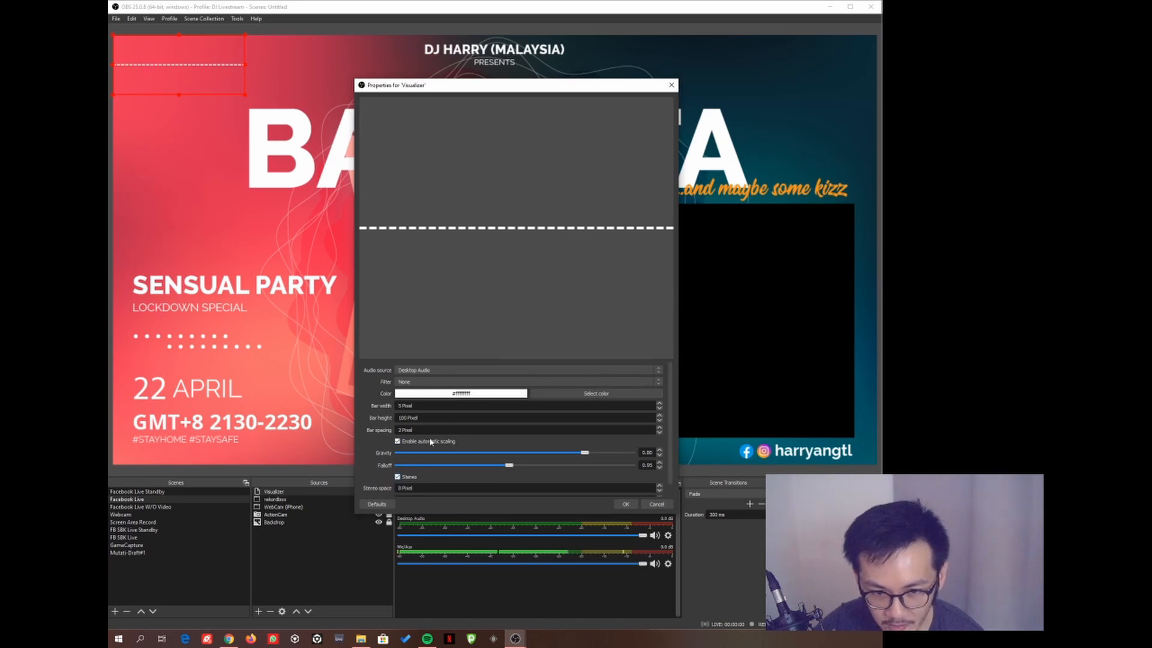
pyautogui.click(447, 370)
pyautogui.click(436, 425)
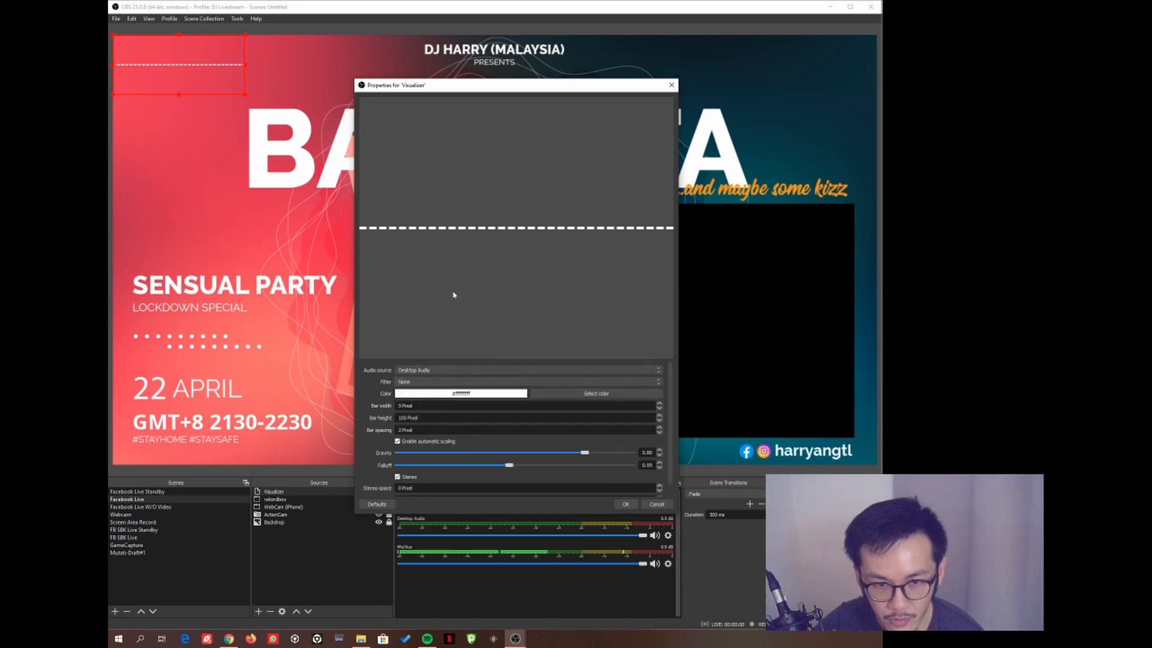
pyautogui.click(426, 371)
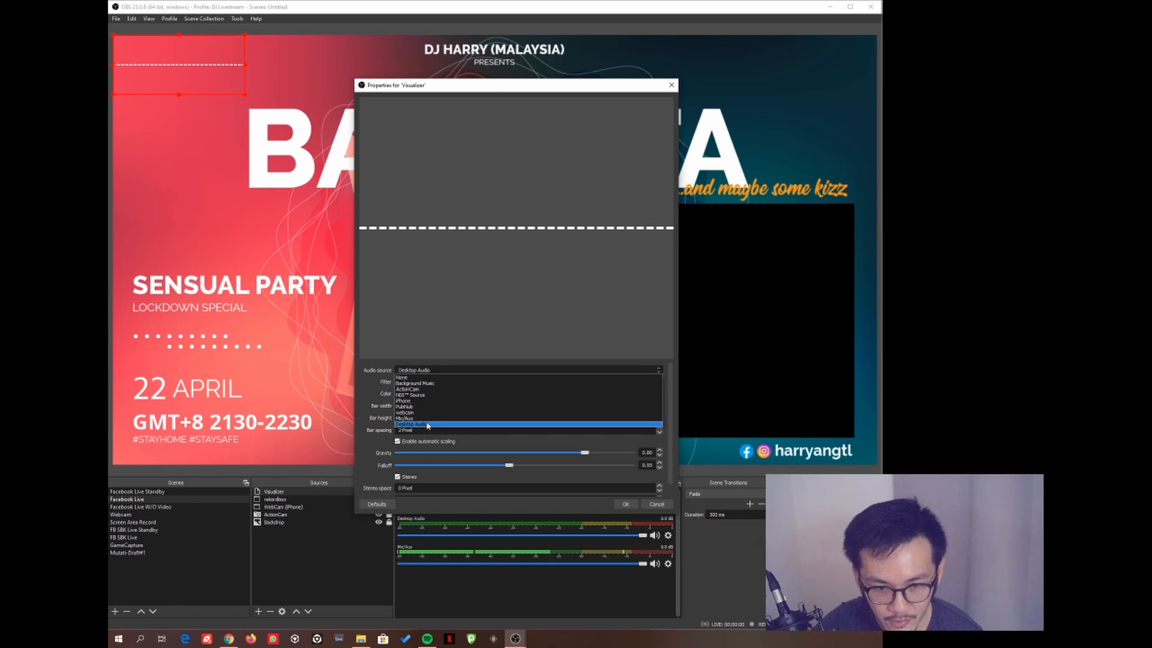
pyautogui.click(428, 419)
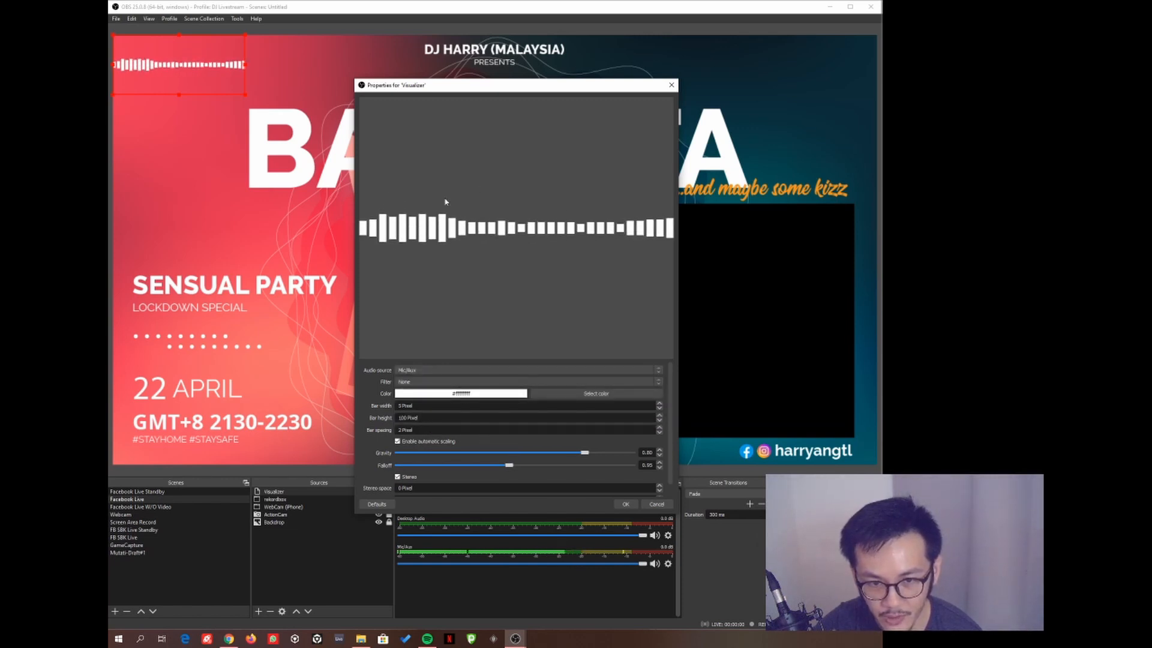
pyautogui.click(456, 370)
pyautogui.click(444, 424)
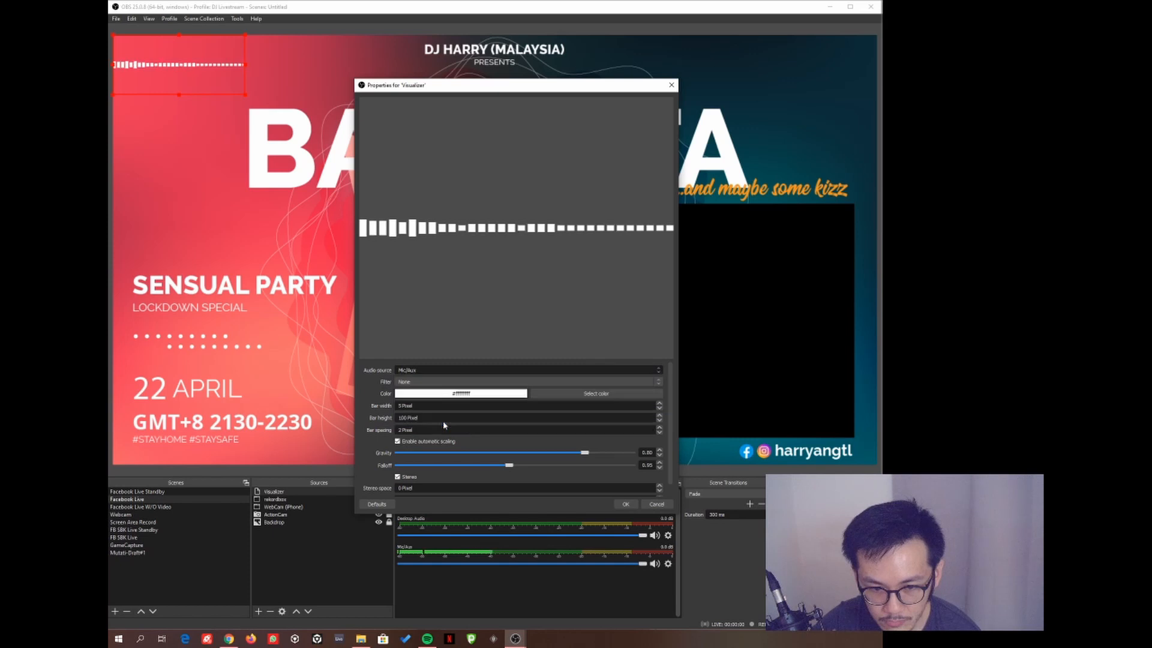
pyautogui.click(397, 477)
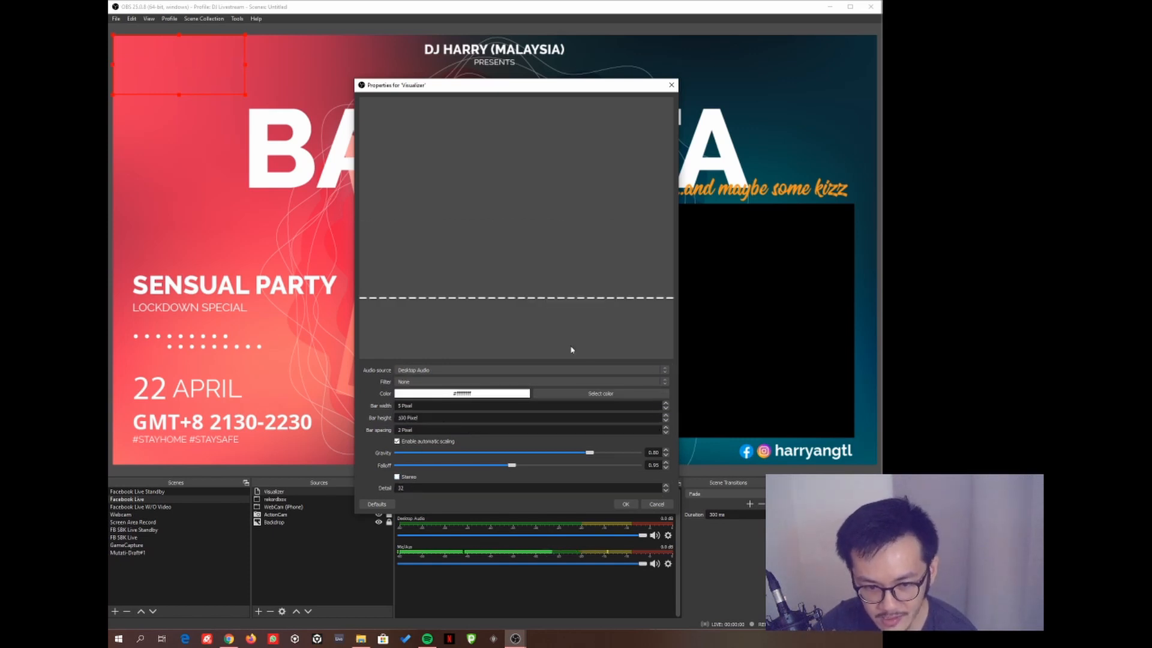
pyautogui.click(623, 504)
# - Drag the Visualizer into the black camera area's lower-left edge and enlarge its box
pyautogui.moveTo(201, 75); pyautogui.dragTo(545, 413)
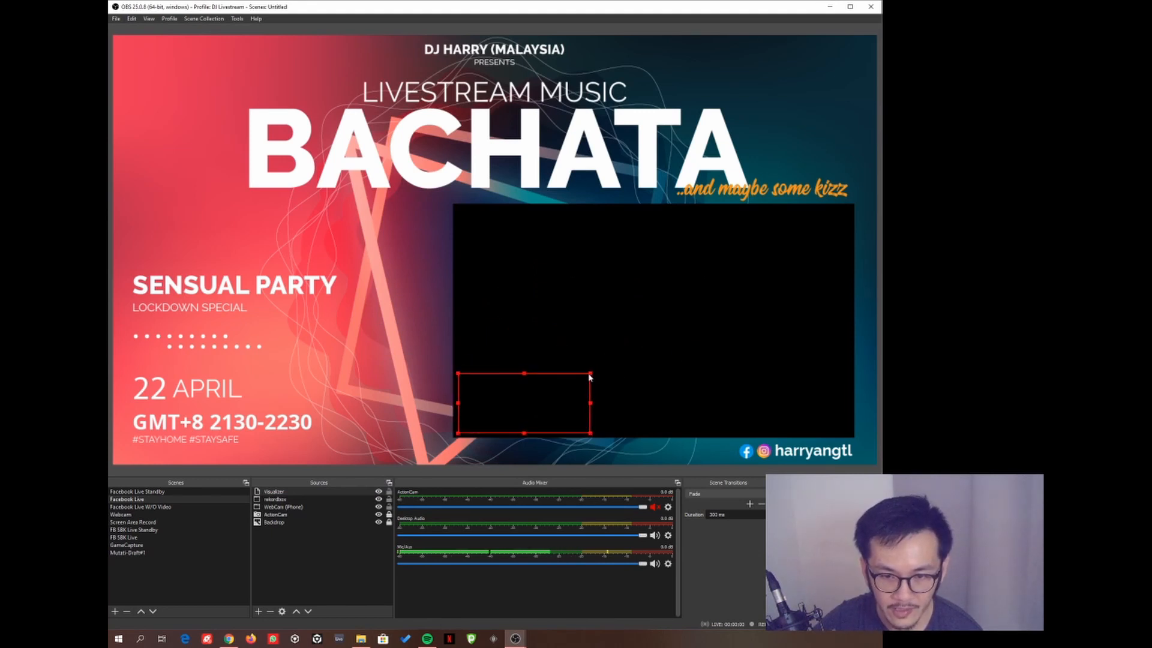
pyautogui.moveTo(591, 375); pyautogui.dragTo(607, 353)
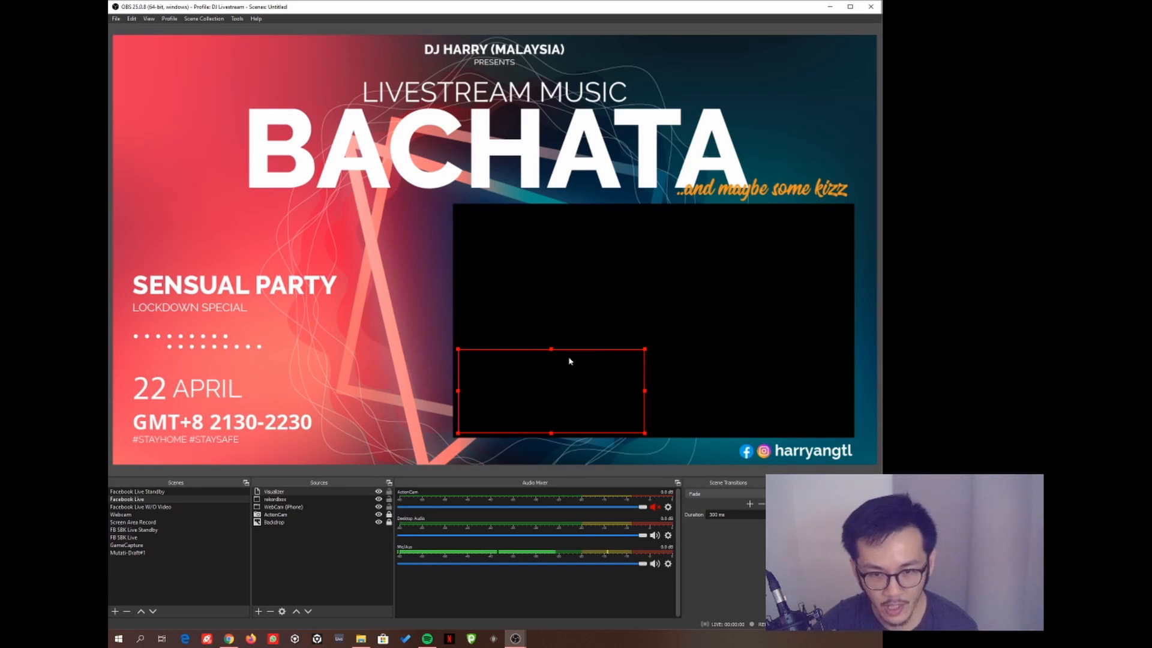
pyautogui.moveTo(548, 363)
pyautogui.mouseDown()
pyautogui.moveTo(562, 360)
pyautogui.moveTo(545, 378)
pyautogui.mouseUp()
pyautogui.click(376, 342)
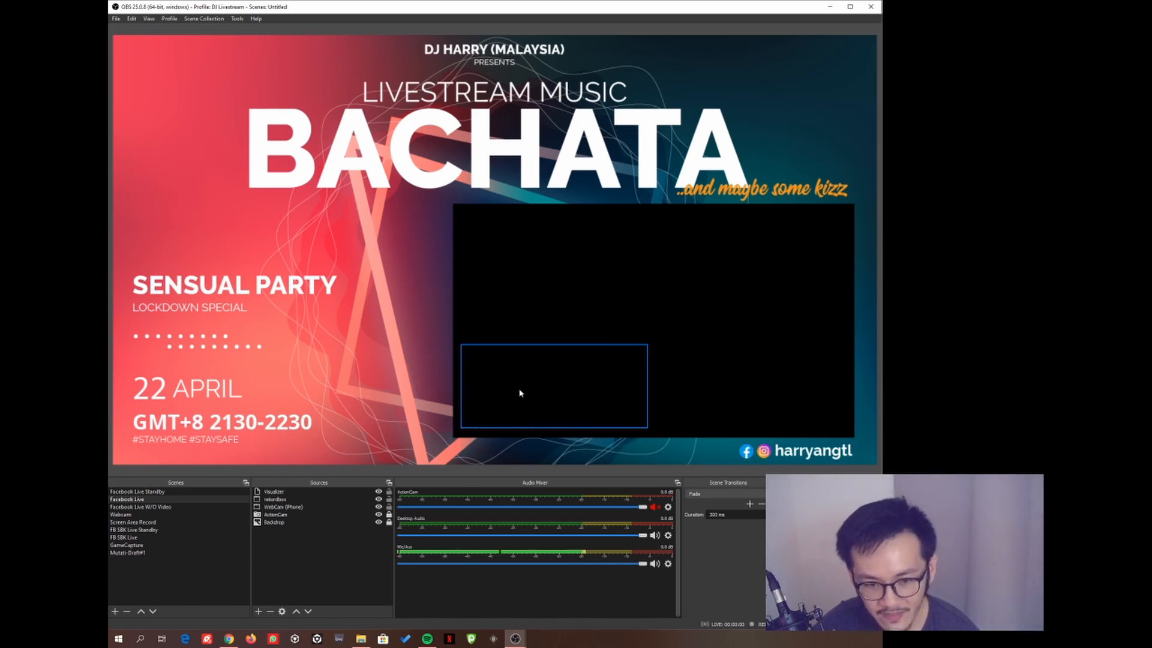
pyautogui.click(428, 638)
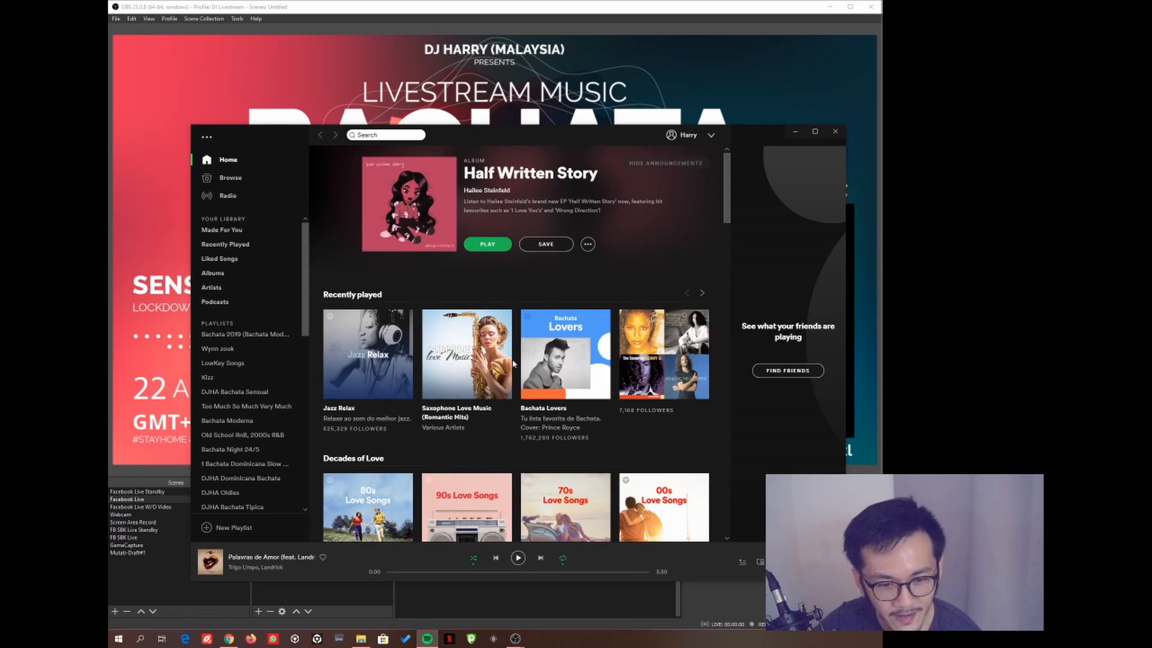
# - Play Spotify music, watch the Visualizer bars react in OBS, then pause playback
pyautogui.scroll(-1, 540, 516)
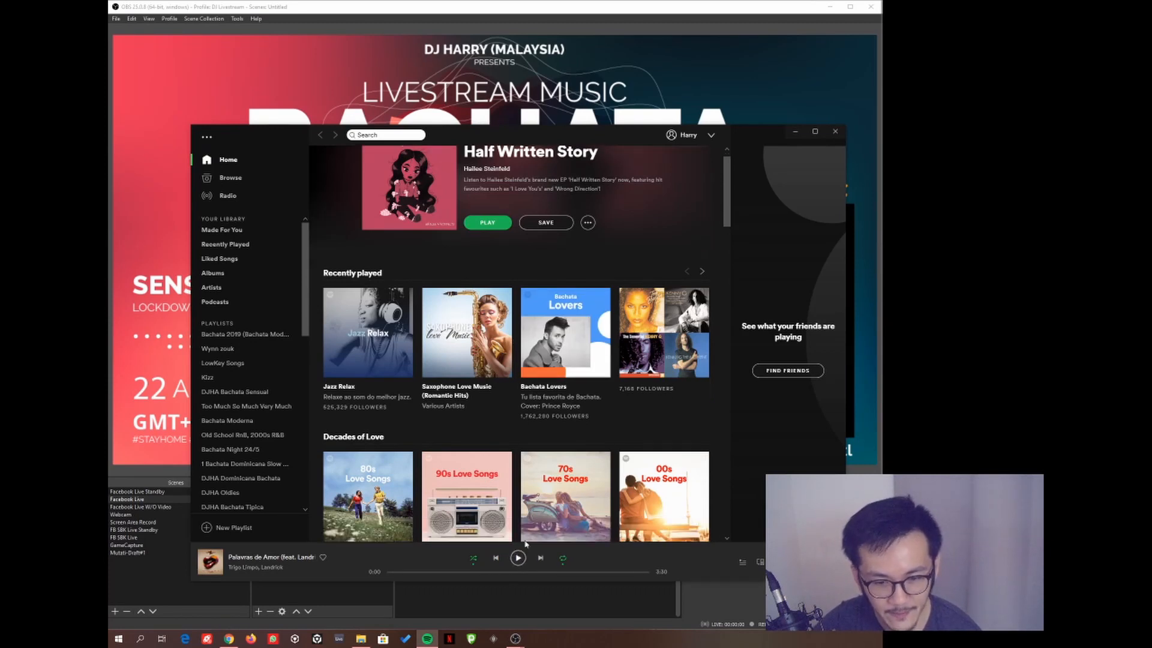
pyautogui.click(795, 131)
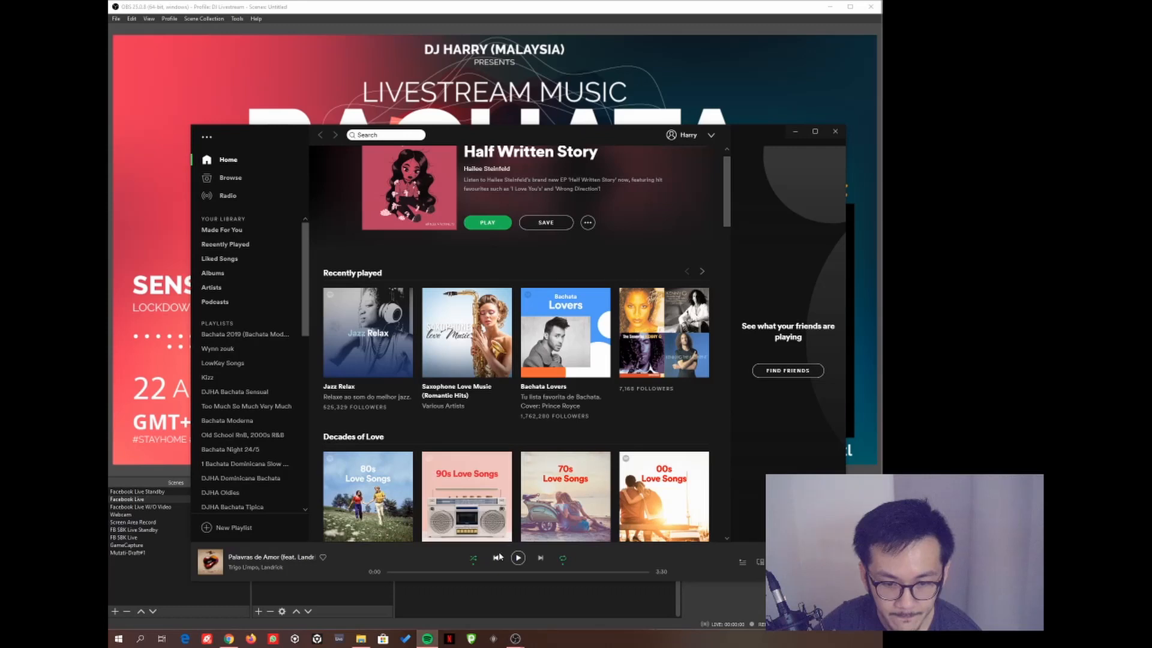
pyautogui.click(427, 638)
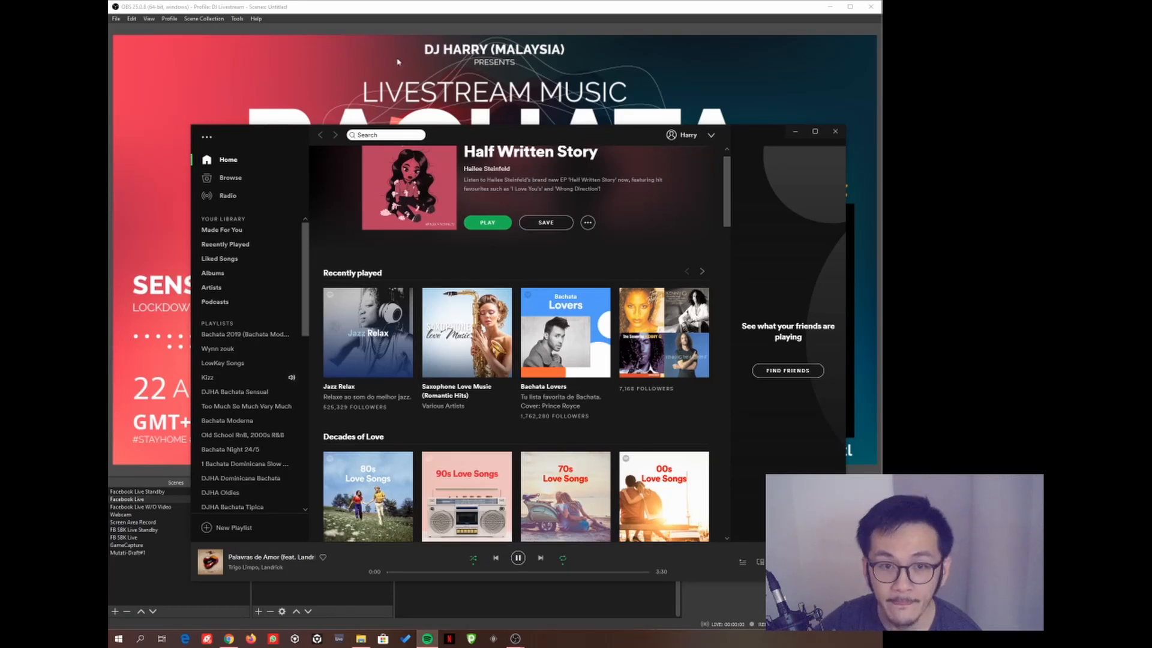
pyautogui.click(398, 61)
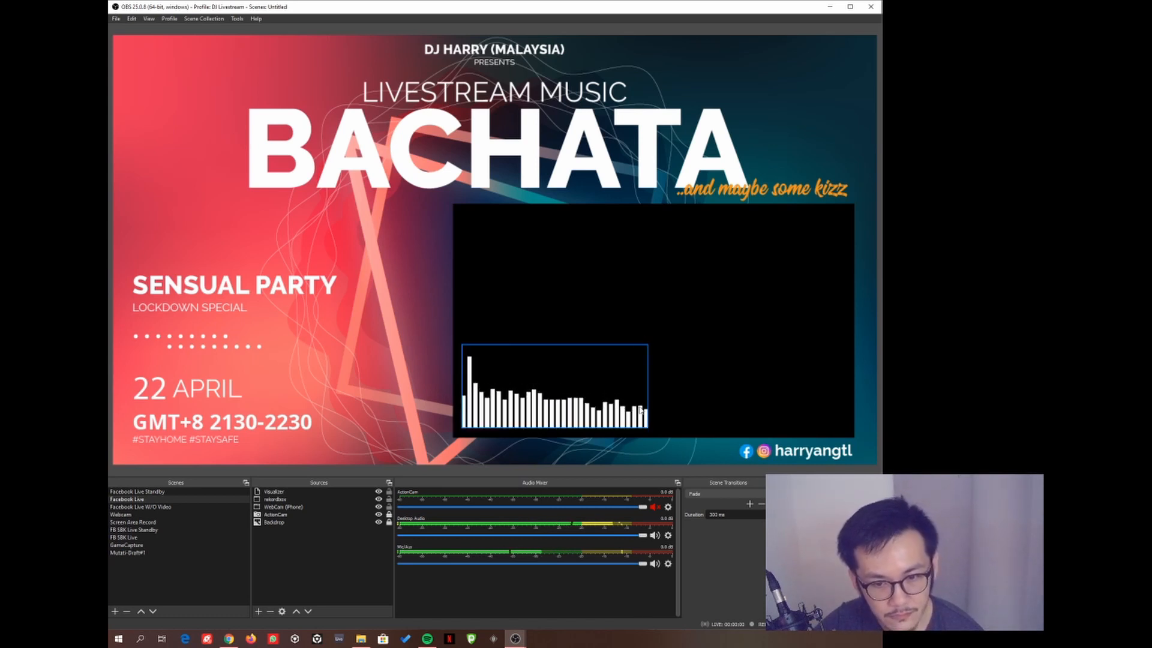
pyautogui.click(585, 402)
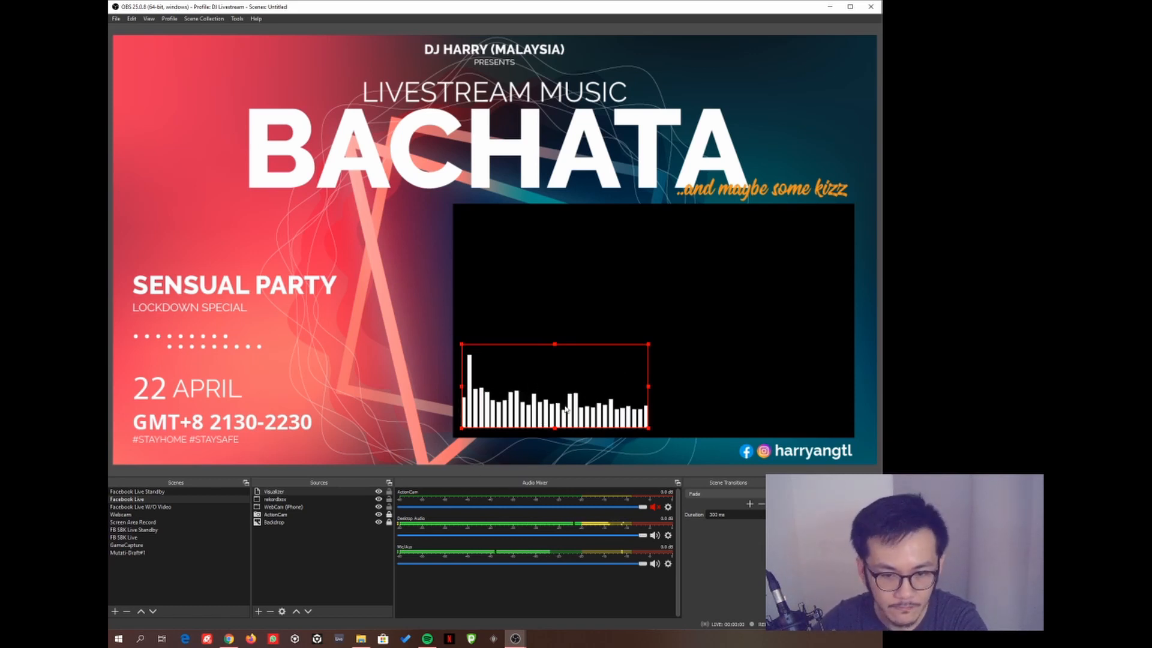
pyautogui.click(428, 639)
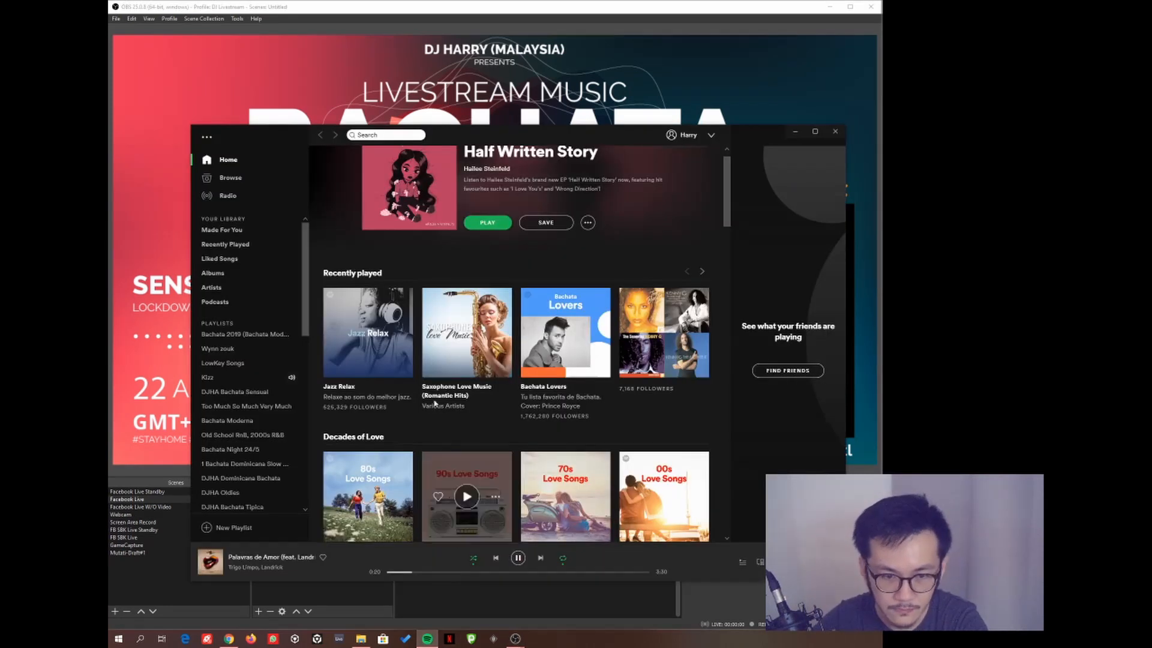
pyautogui.click(519, 558)
pyautogui.click(162, 312)
# - Place the Visualizer above SENSUAL PARTY, widening it from the corner and shortening it from the top
pyautogui.moveTo(545, 393); pyautogui.dragTo(236, 241)
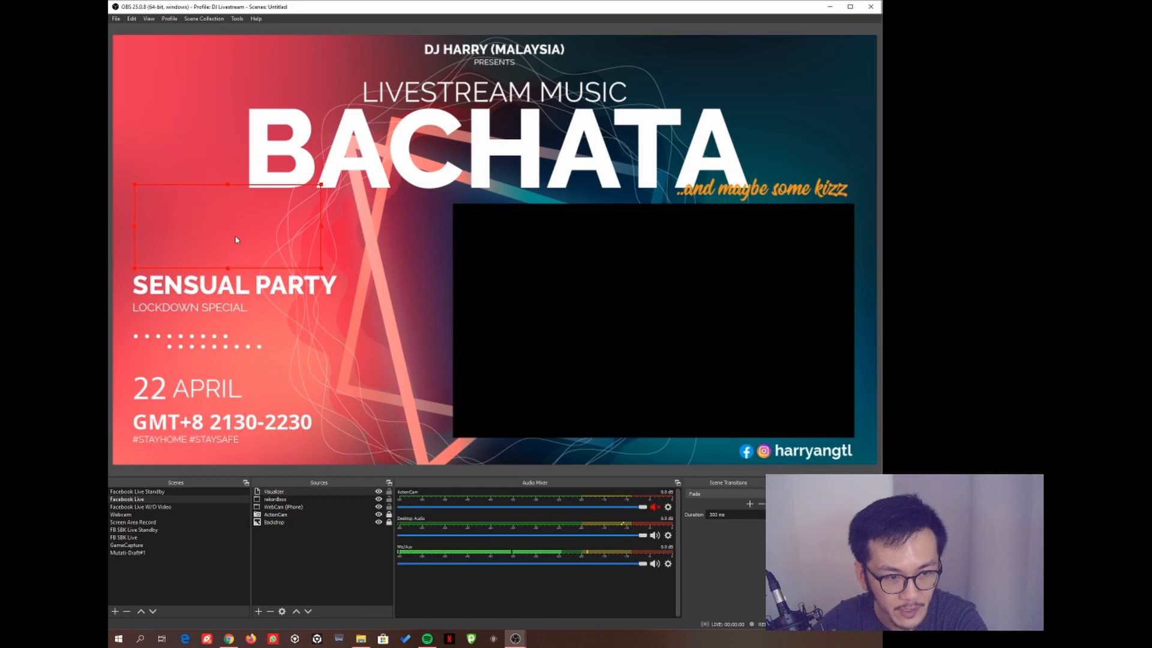
pyautogui.moveTo(320, 186); pyautogui.dragTo(326, 180)
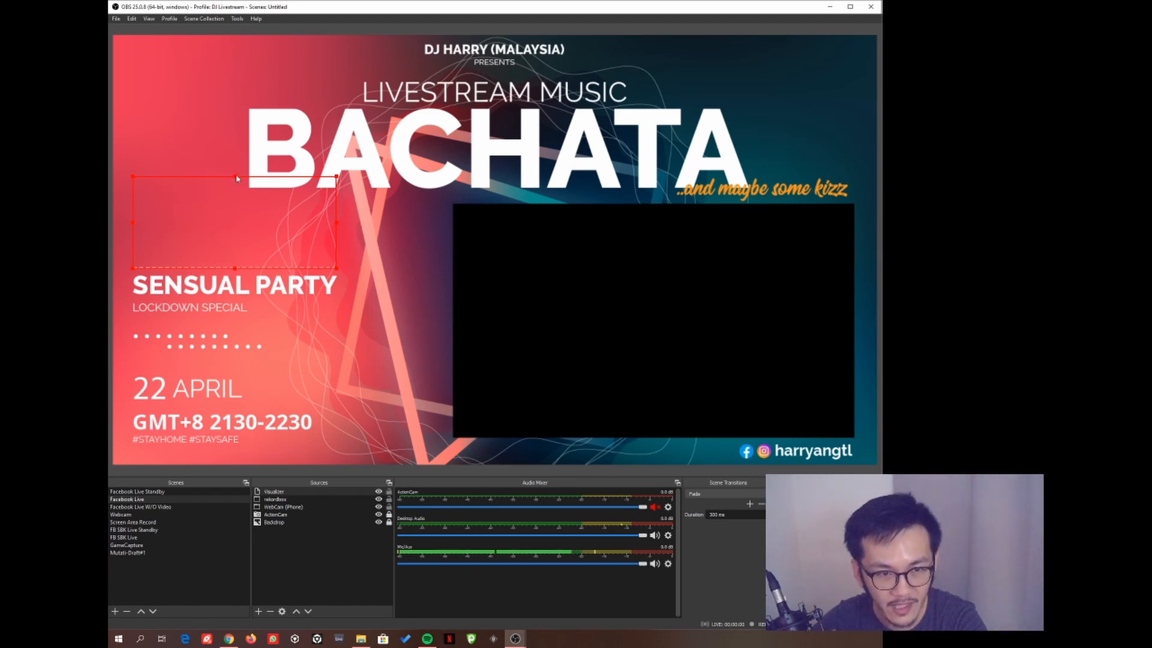
pyautogui.moveTo(234, 179); pyautogui.dragTo(237, 195)
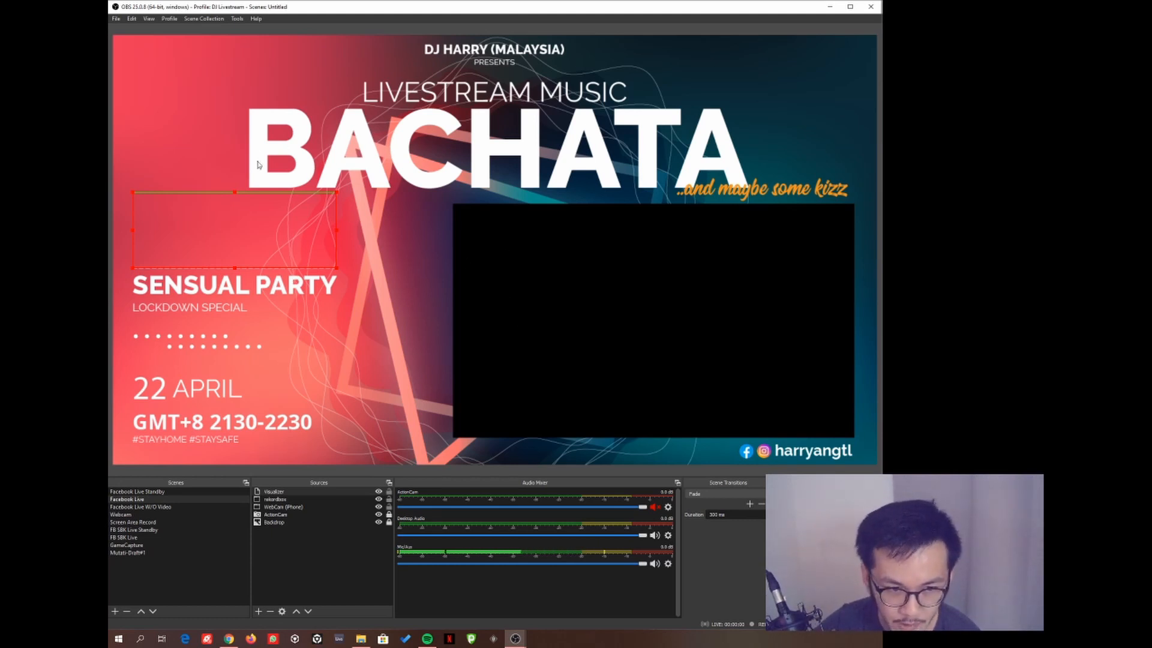
pyautogui.click(427, 638)
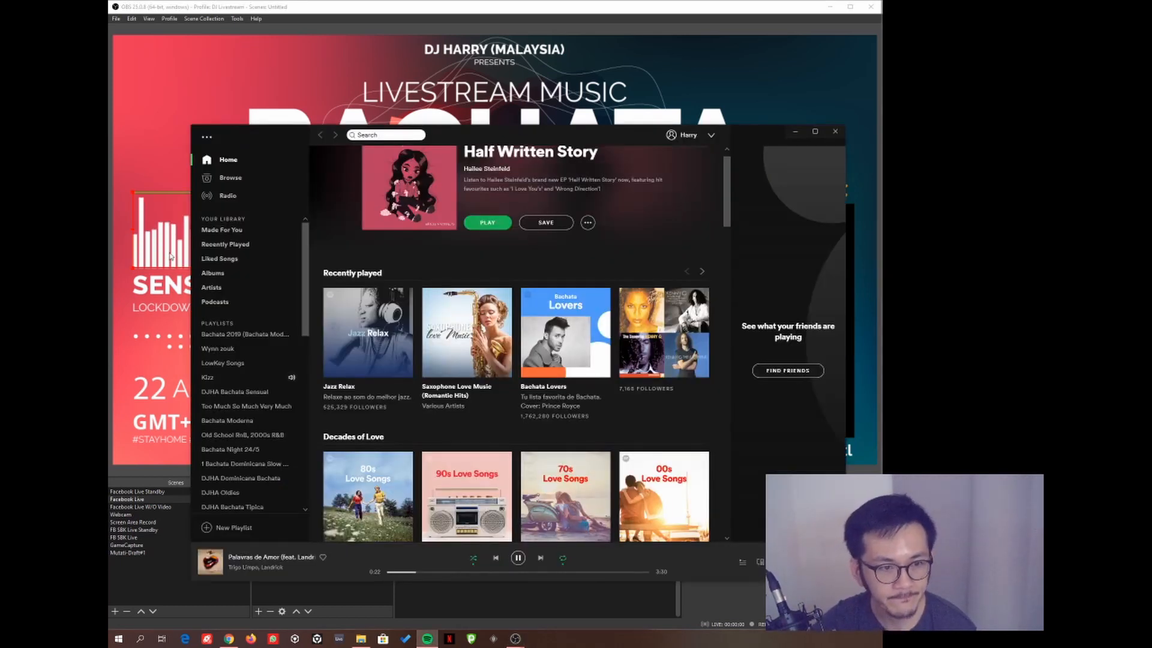
# - Bring OBS back over Spotify and deselect the Visualizer to watch the bars pulse above SENSUAL PARTY
pyautogui.click(142, 194)
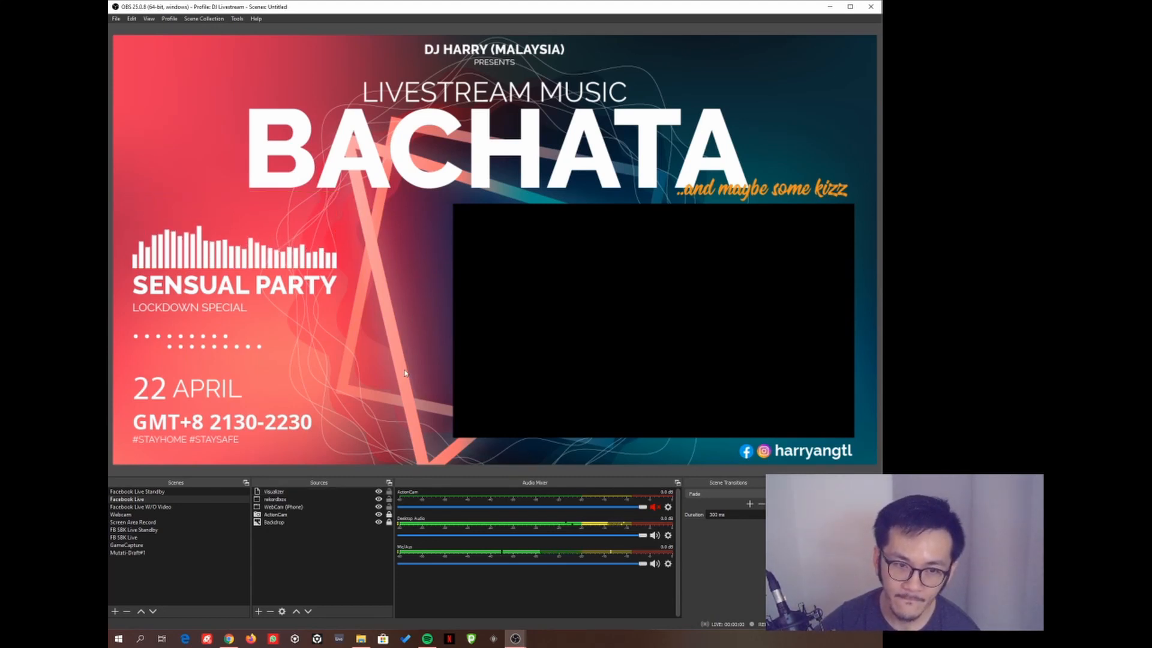
pyautogui.click(416, 352)
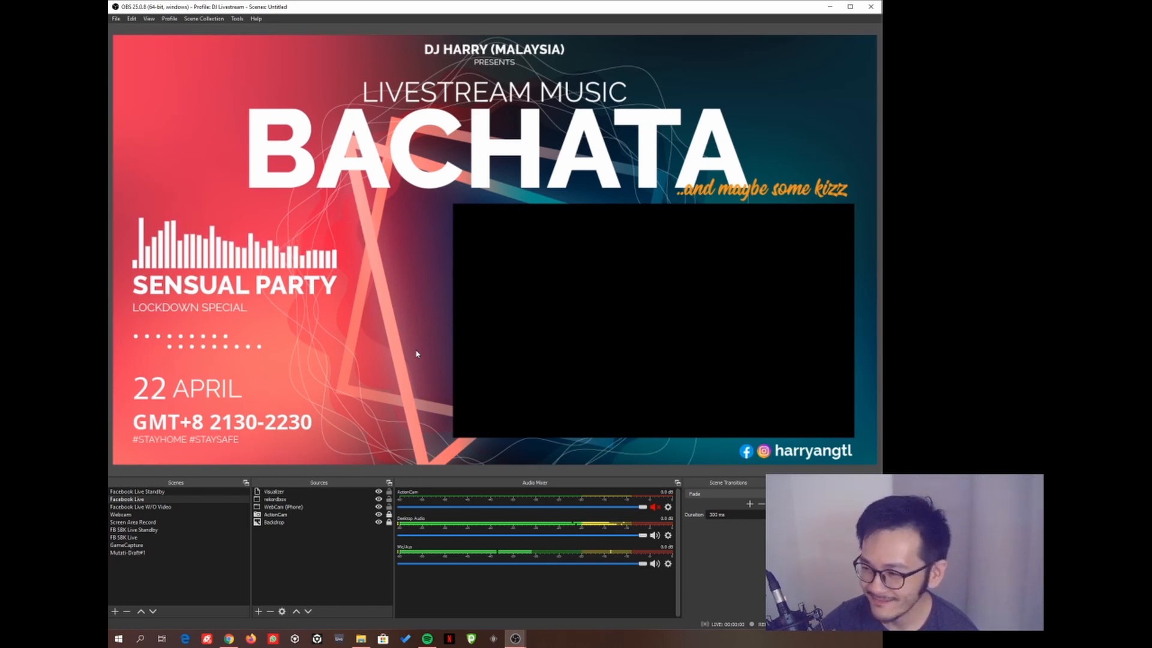